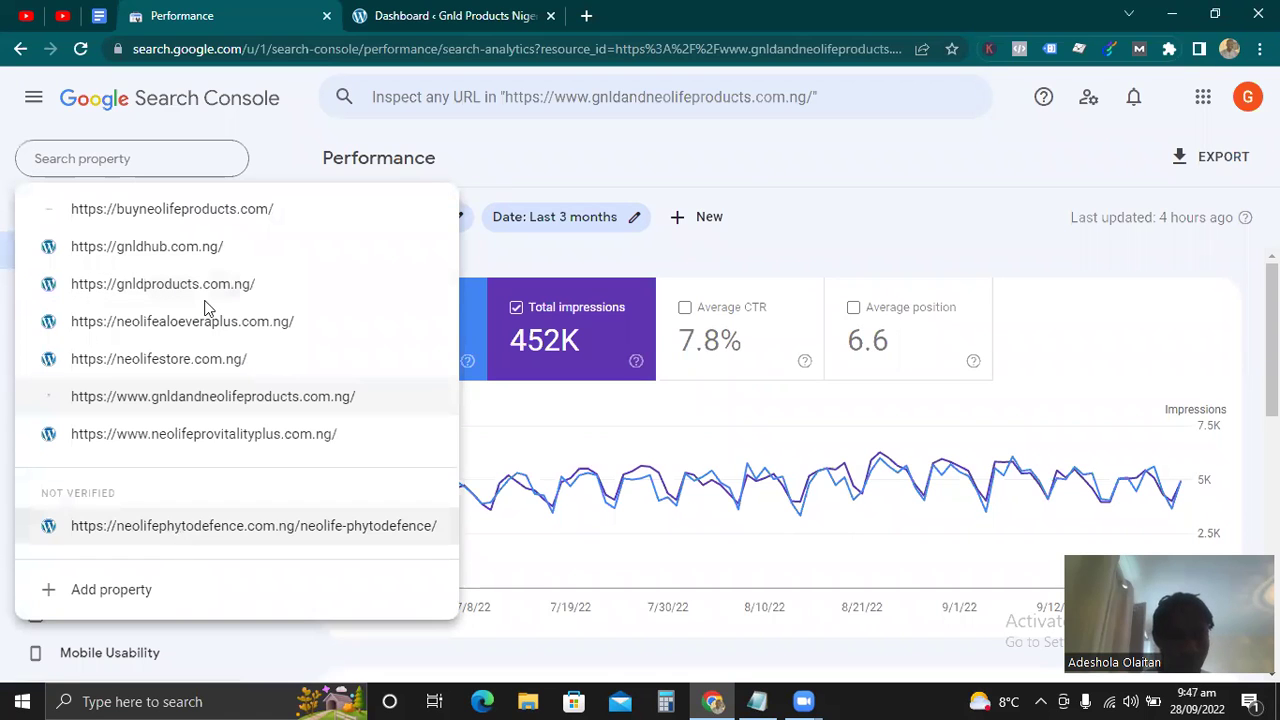
- Switch to the gnldproducts.com.ng property and open its Settings page
left_click(205, 300)
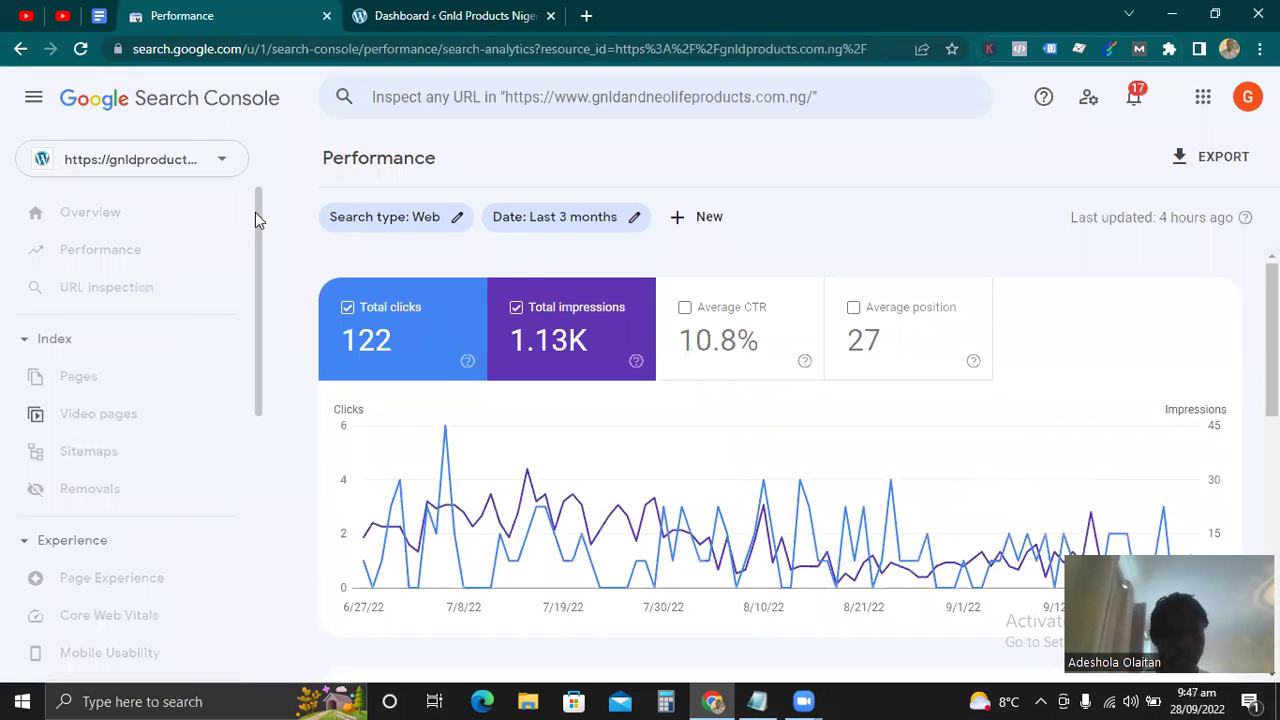
left_click(208, 163)
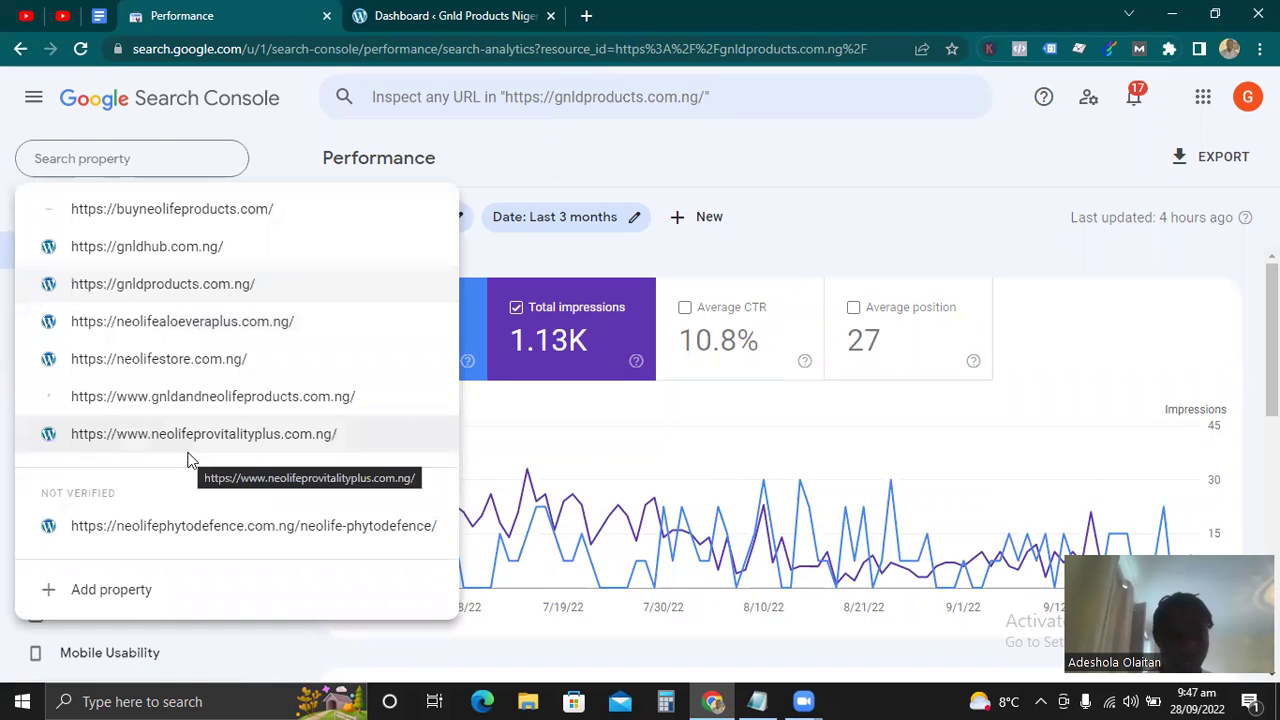
left_click(296, 127)
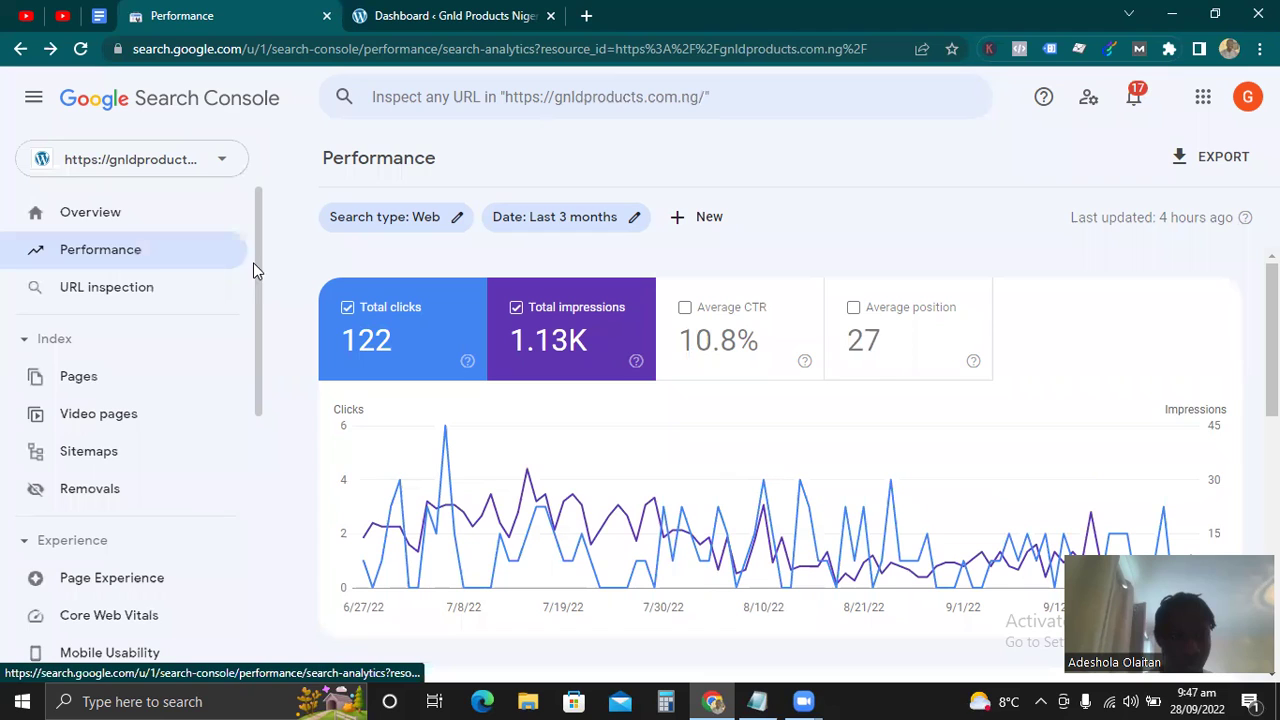
scroll(236, 510, "down", 5)
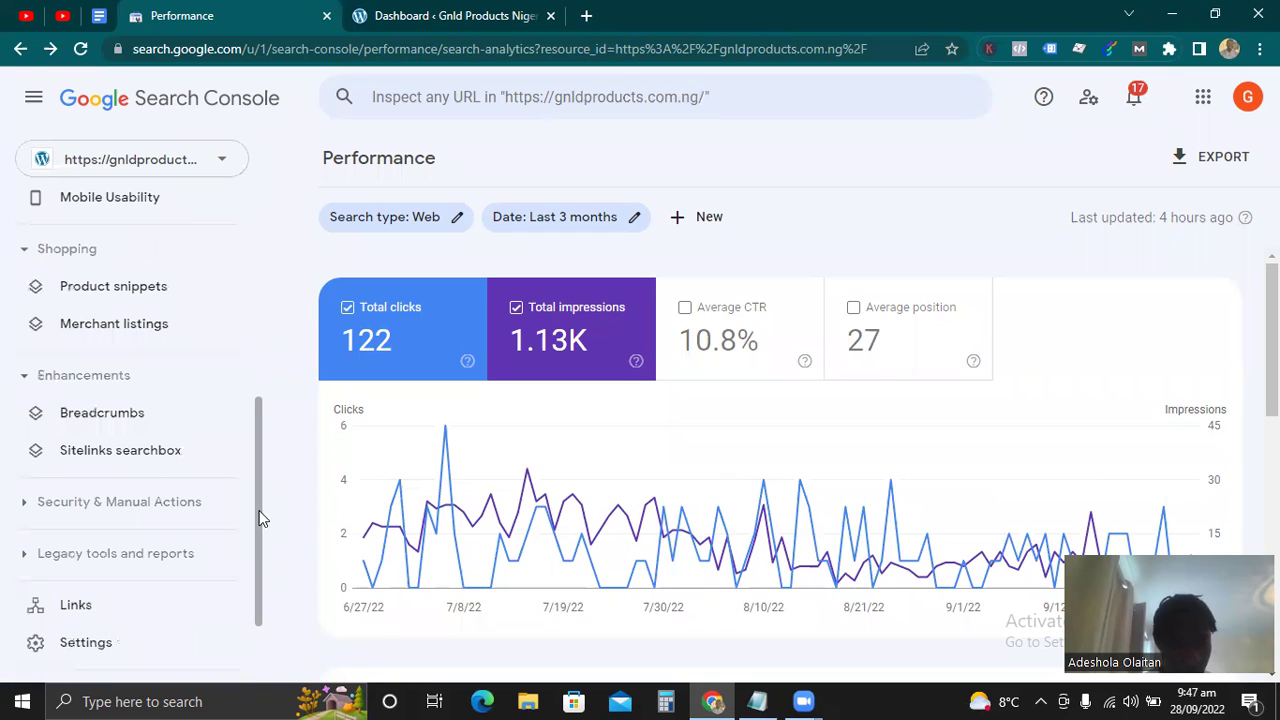
scroll(253, 579, "down", 2)
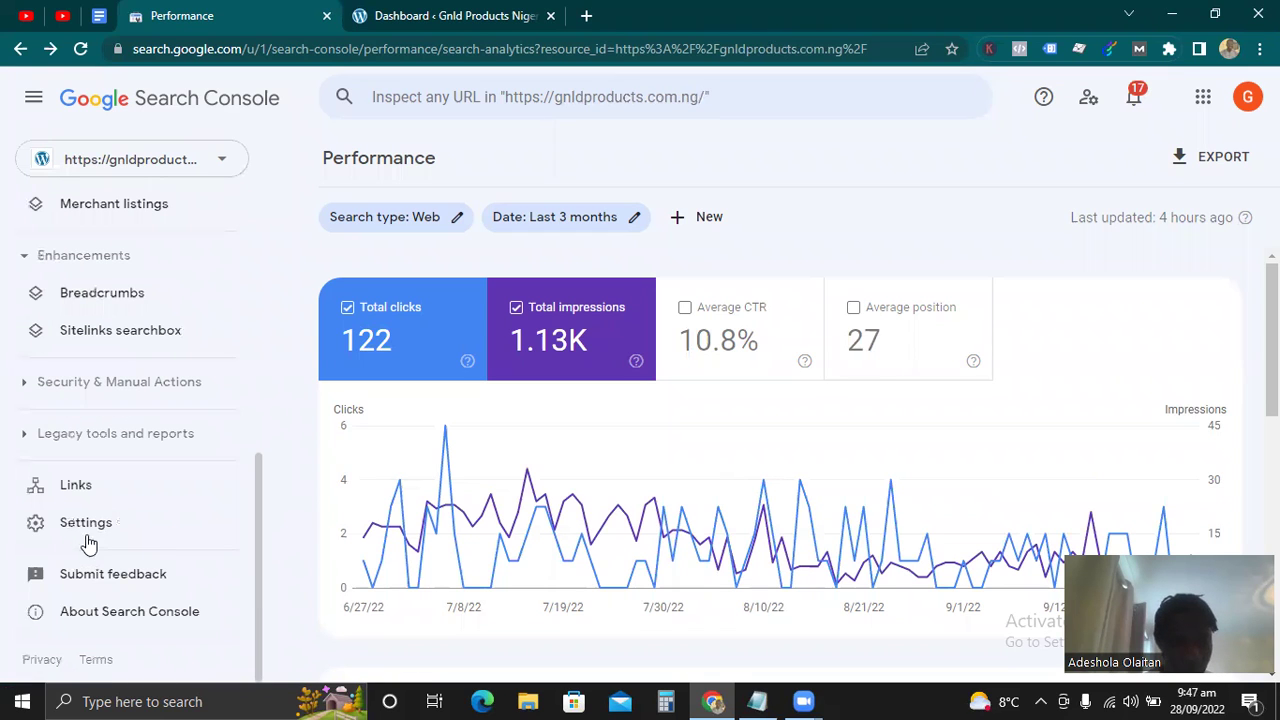
left_click(91, 531)
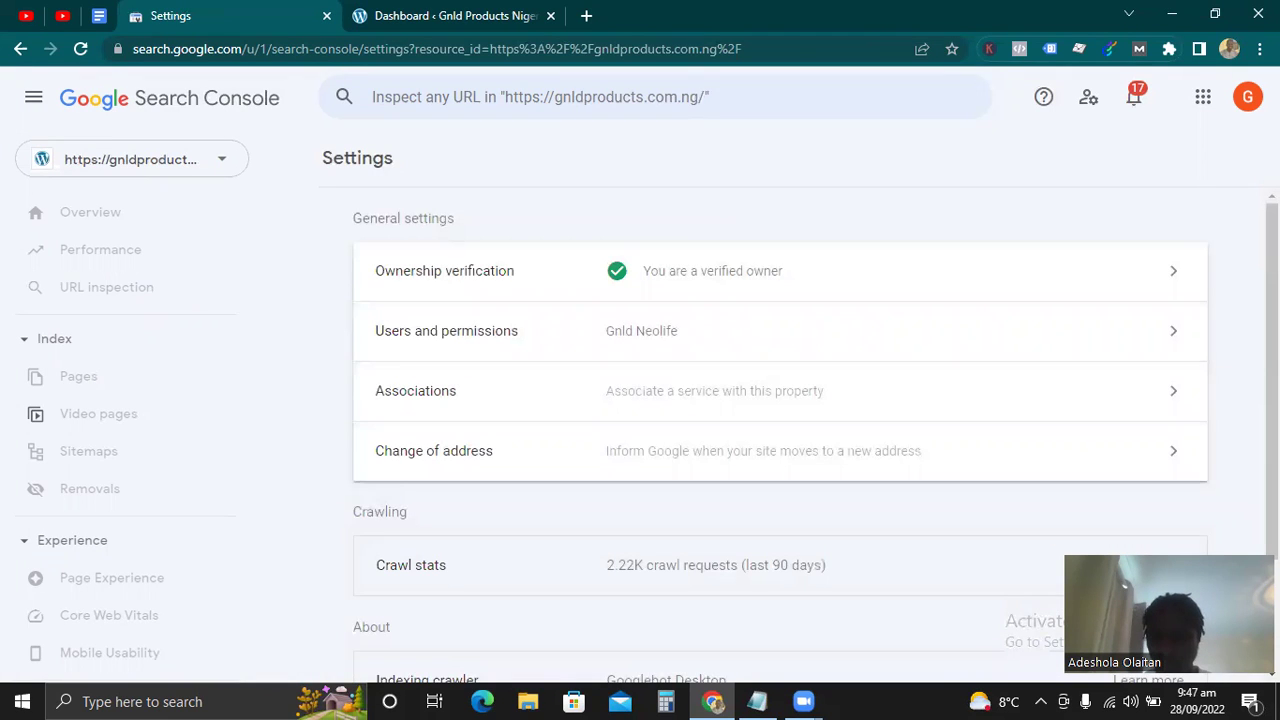
- Remove the gnldproducts.com.ng property from Settings and confirm the removal
scroll(1236, 351, "down", 2)
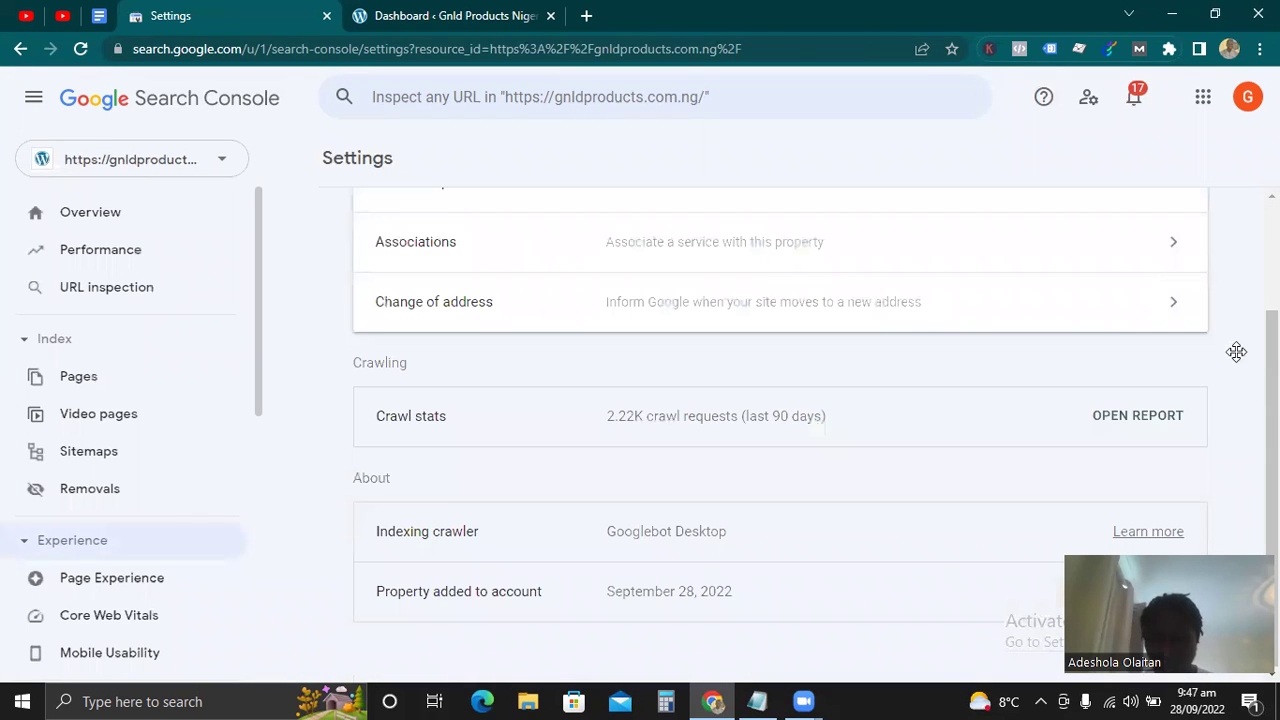
left_click_drag(1236, 351, 1236, 351)
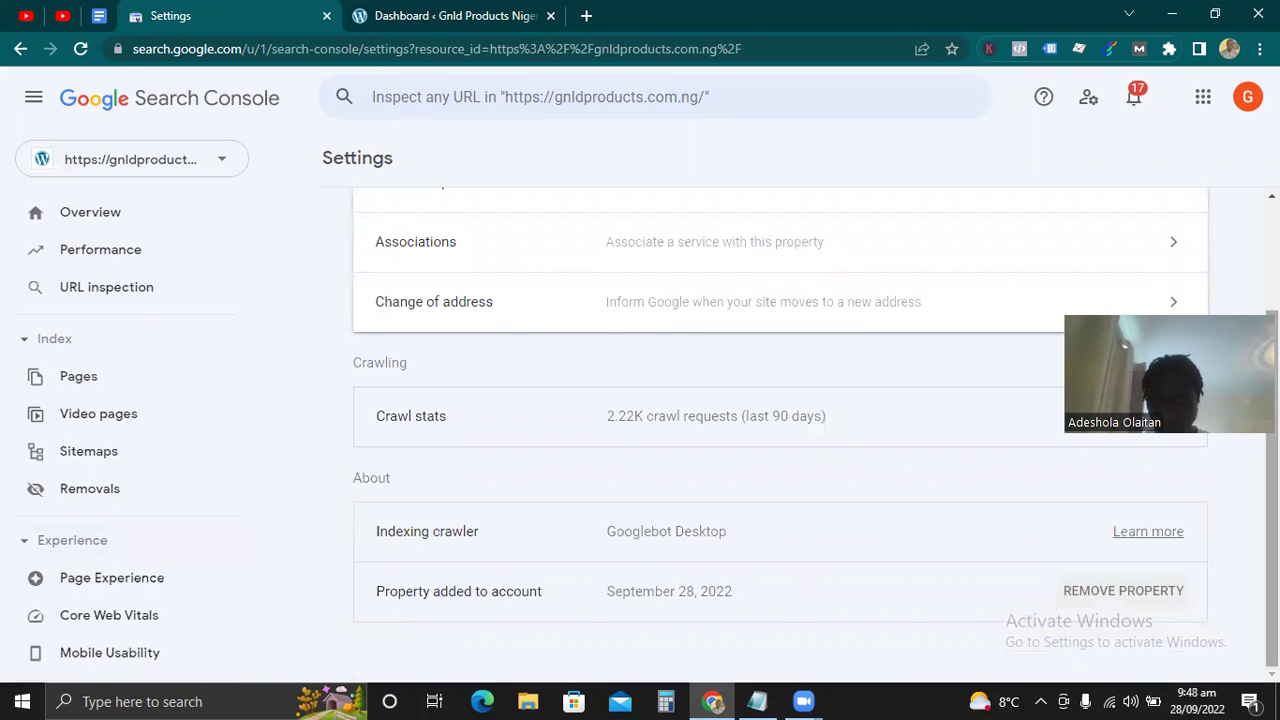
left_click(1117, 593)
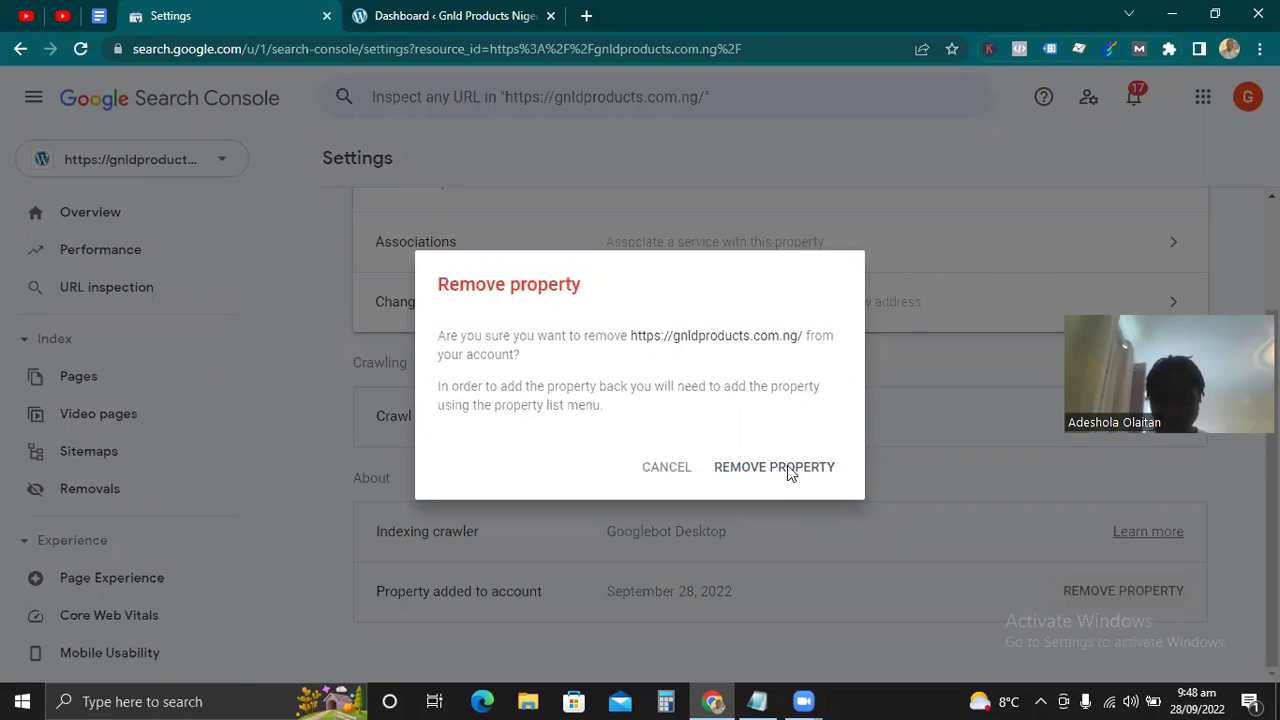
left_click(789, 474)
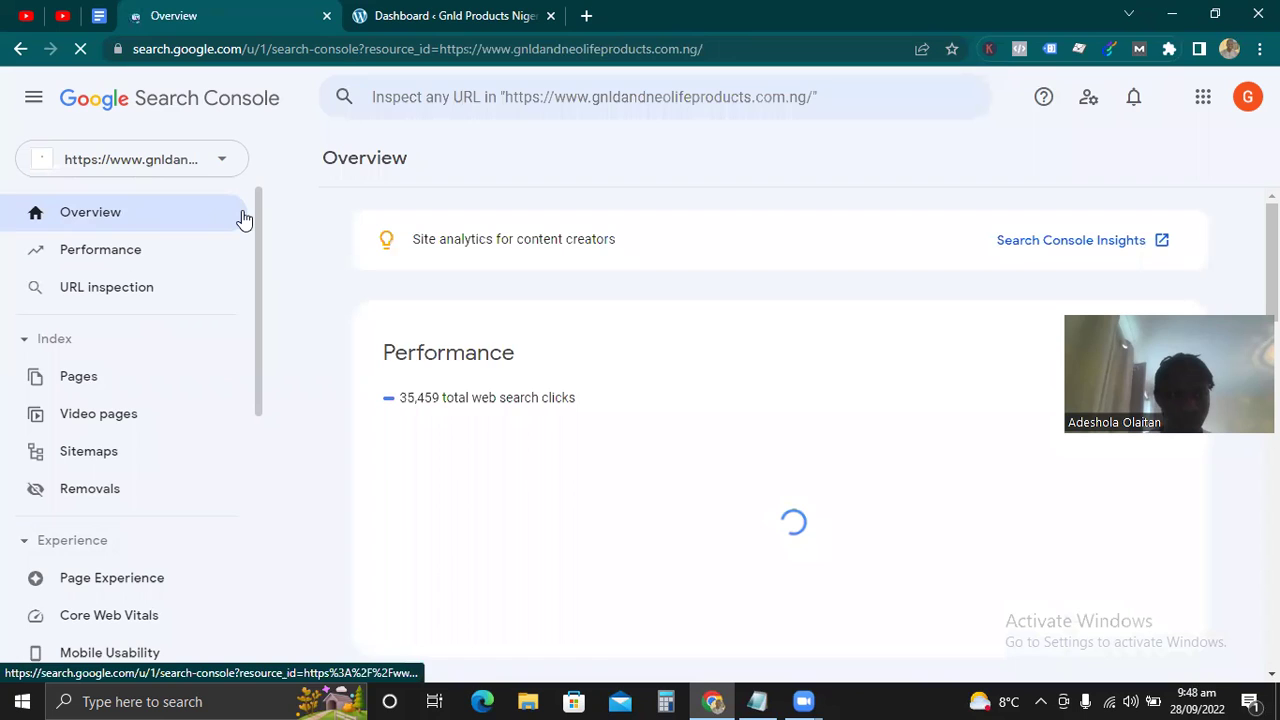
left_click(218, 165)
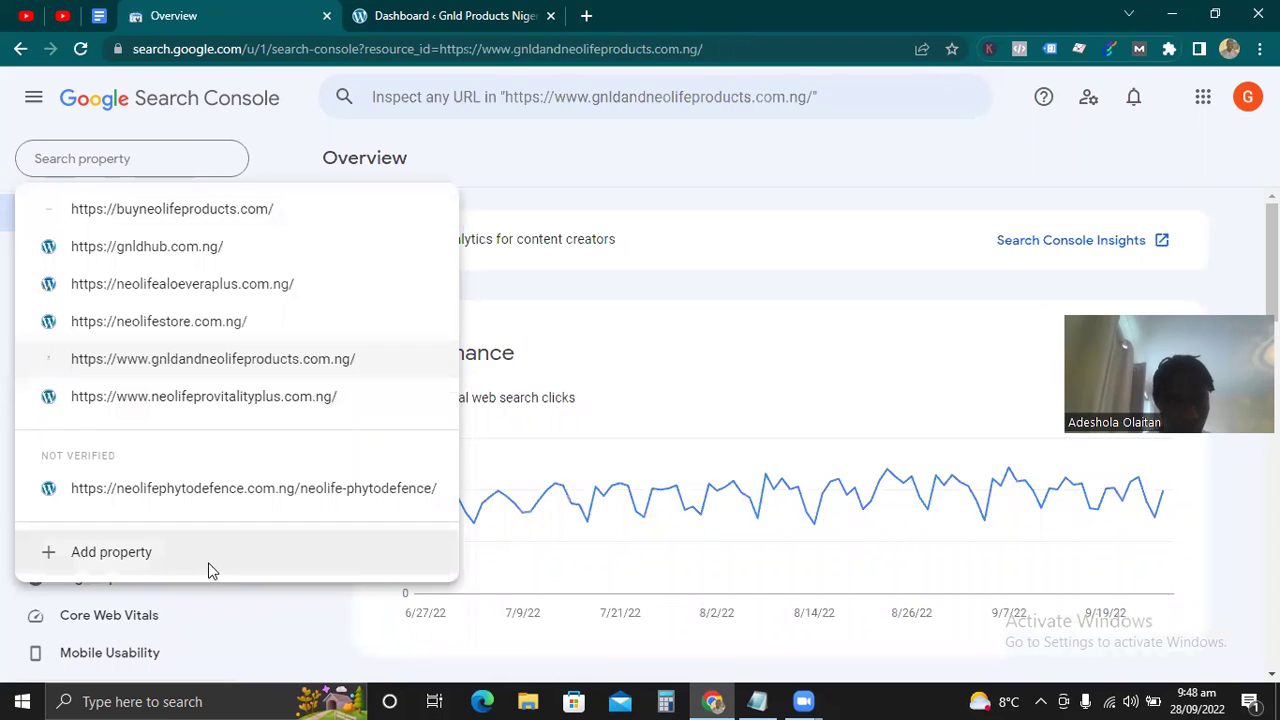
left_click(120, 557)
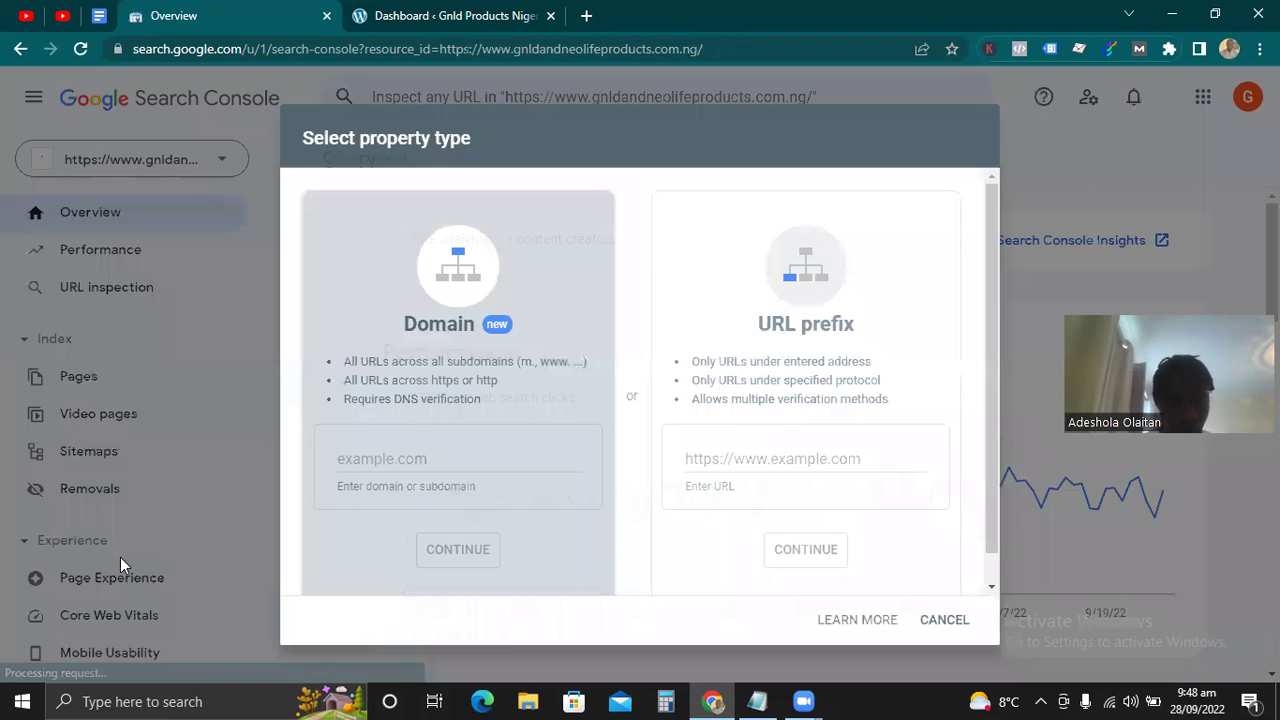
left_click(765, 459)
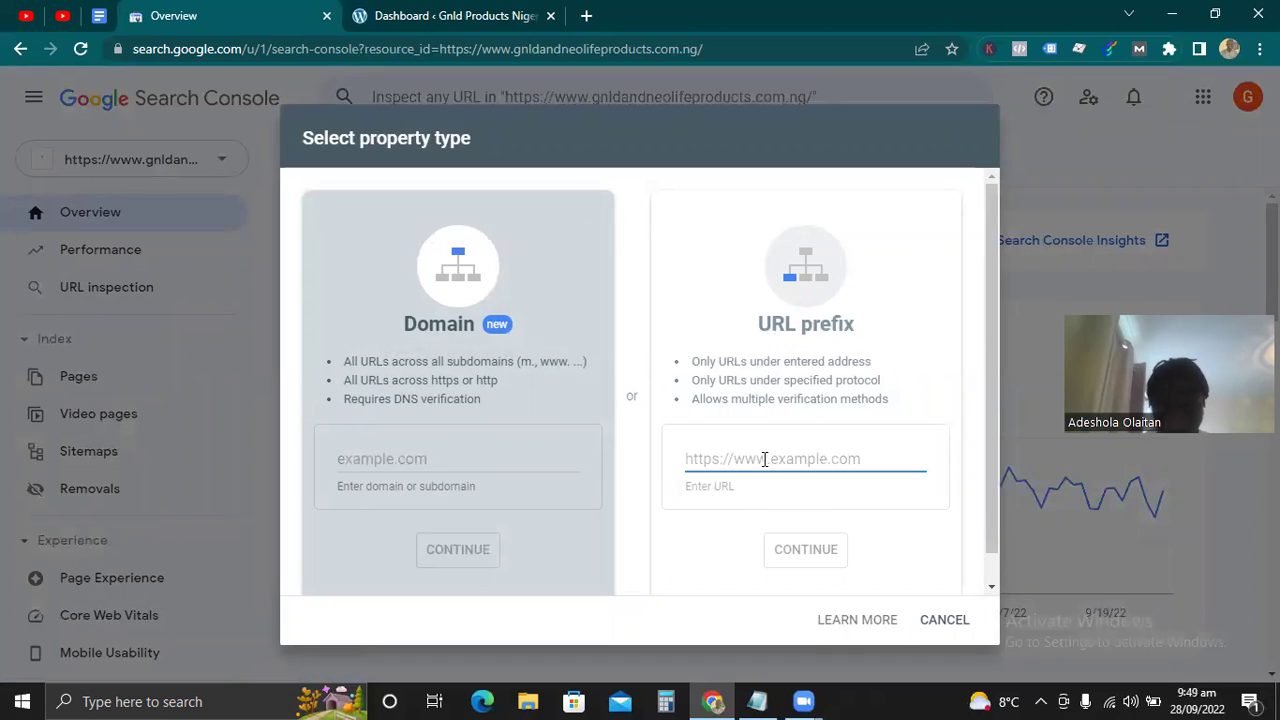
type("https://gnldproducts.com.ng/")
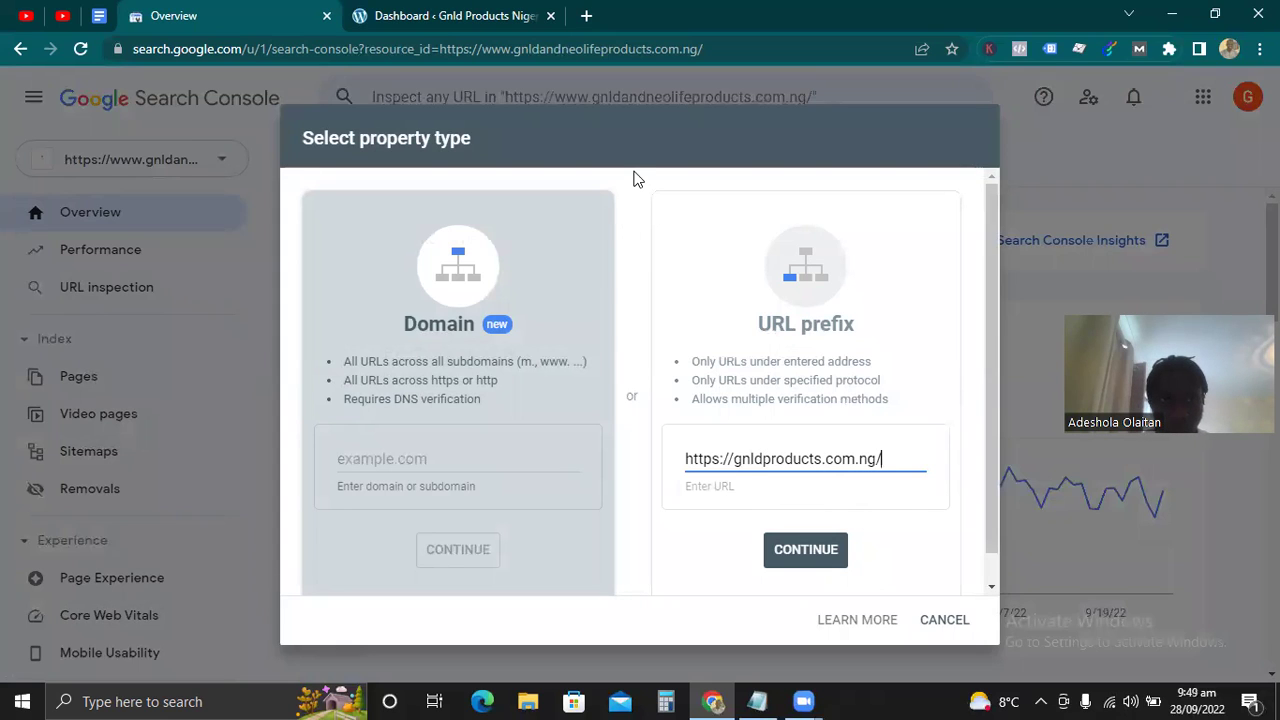
left_click(801, 558)
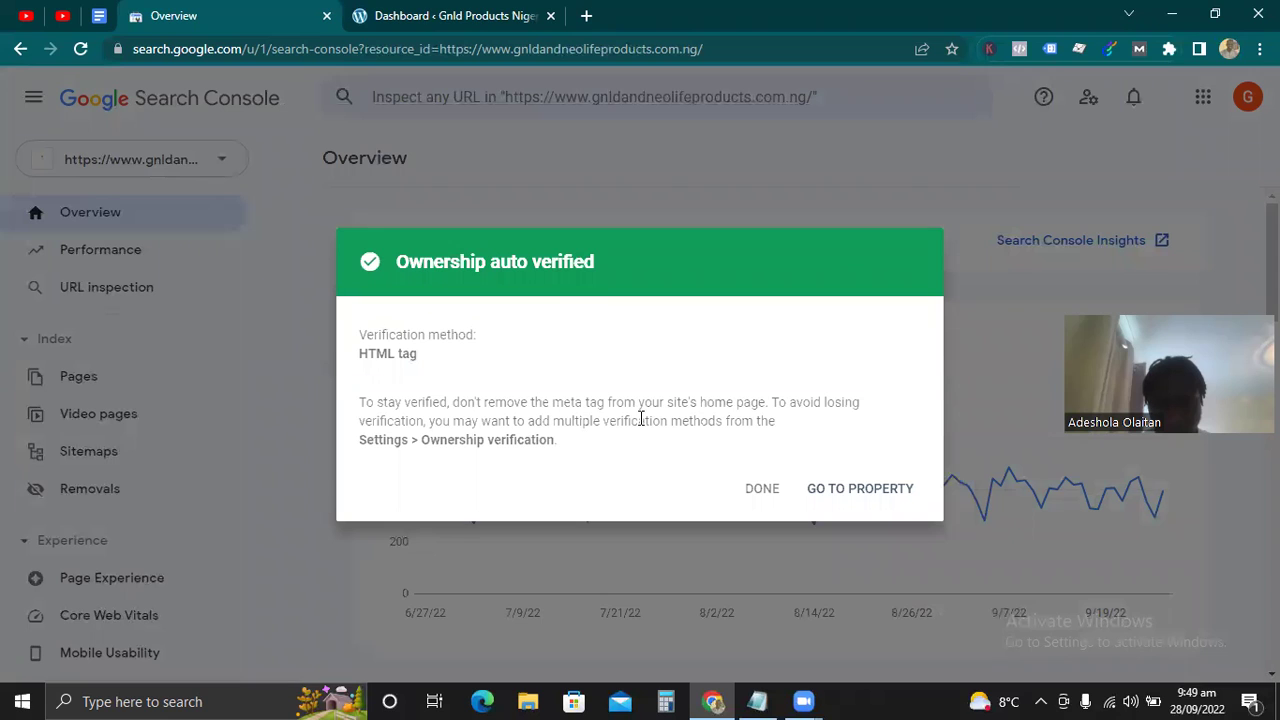
left_click(870, 500)
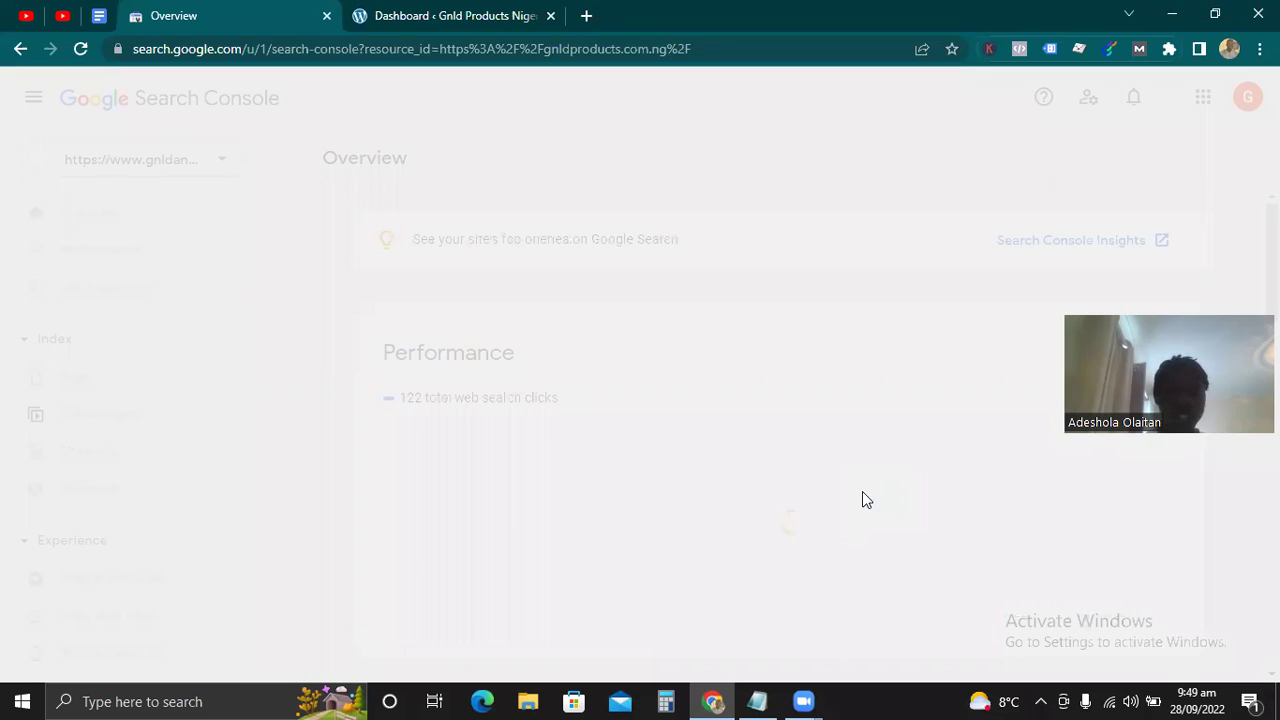
key("ctrl+Tab")
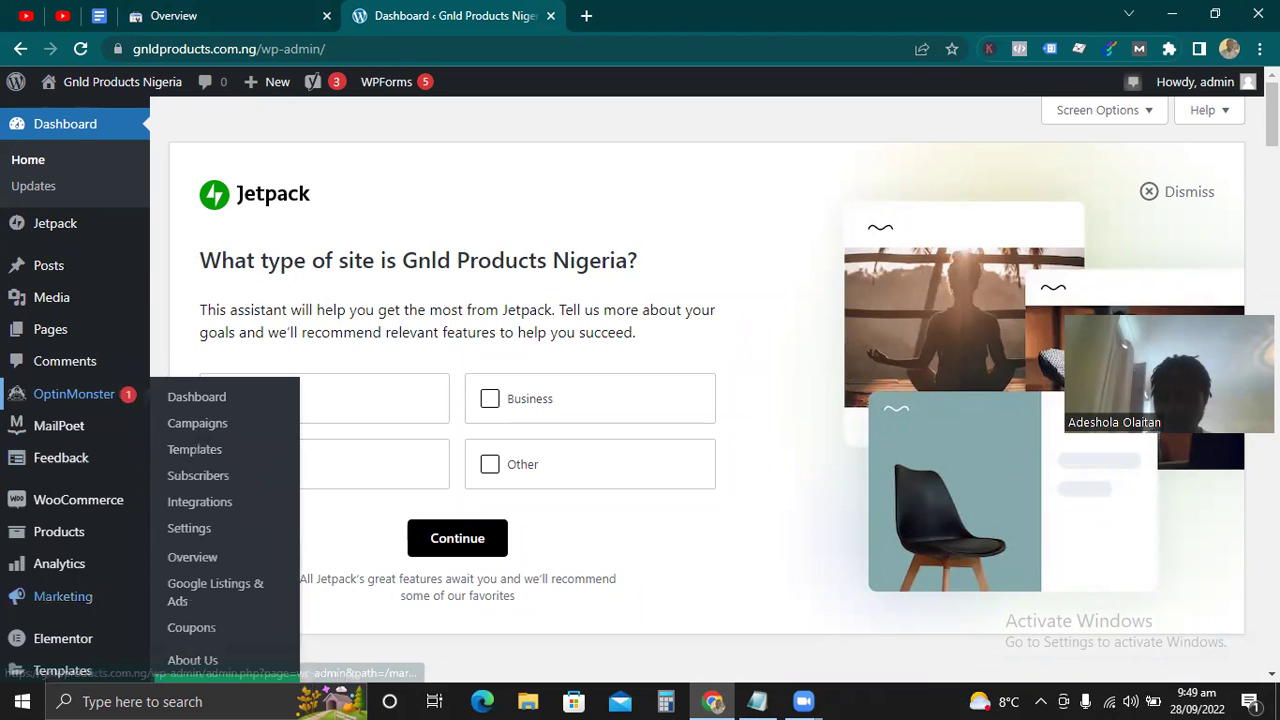
- Open Appearance > Theme File Editor and select the Astra theme's header.php
scroll(414, 408, "down", 2)
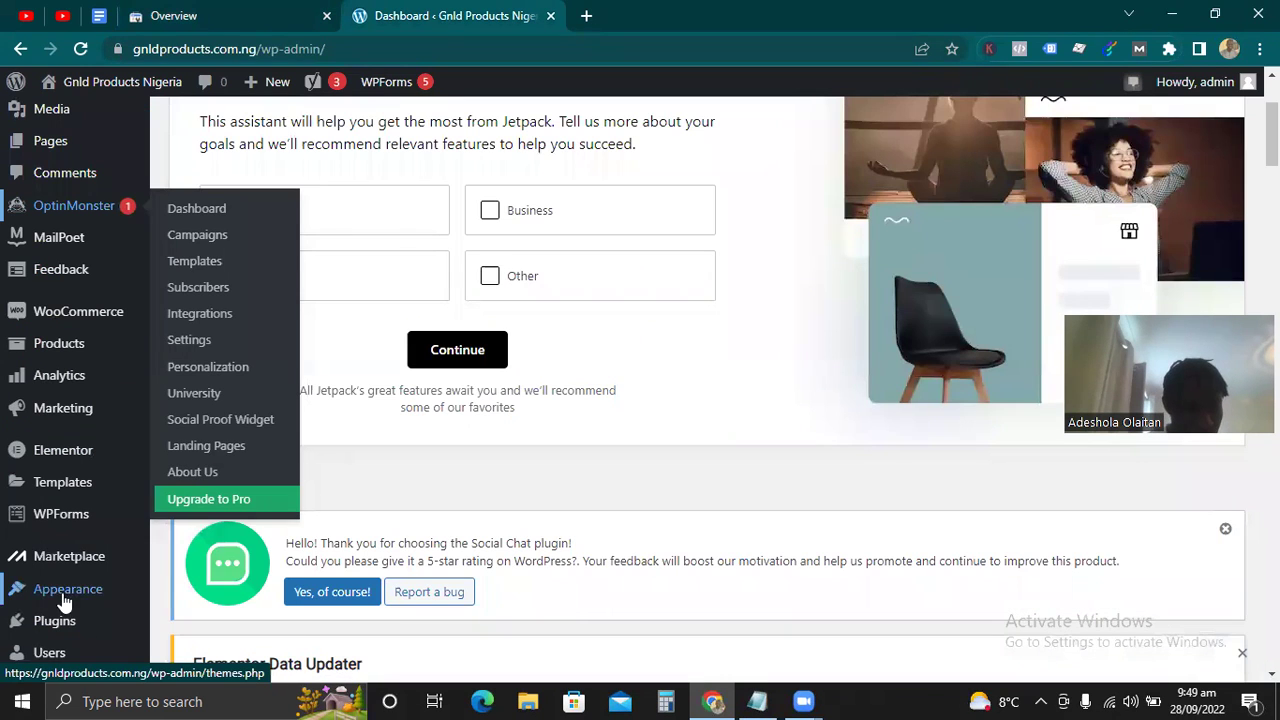
mouse_move(68, 590)
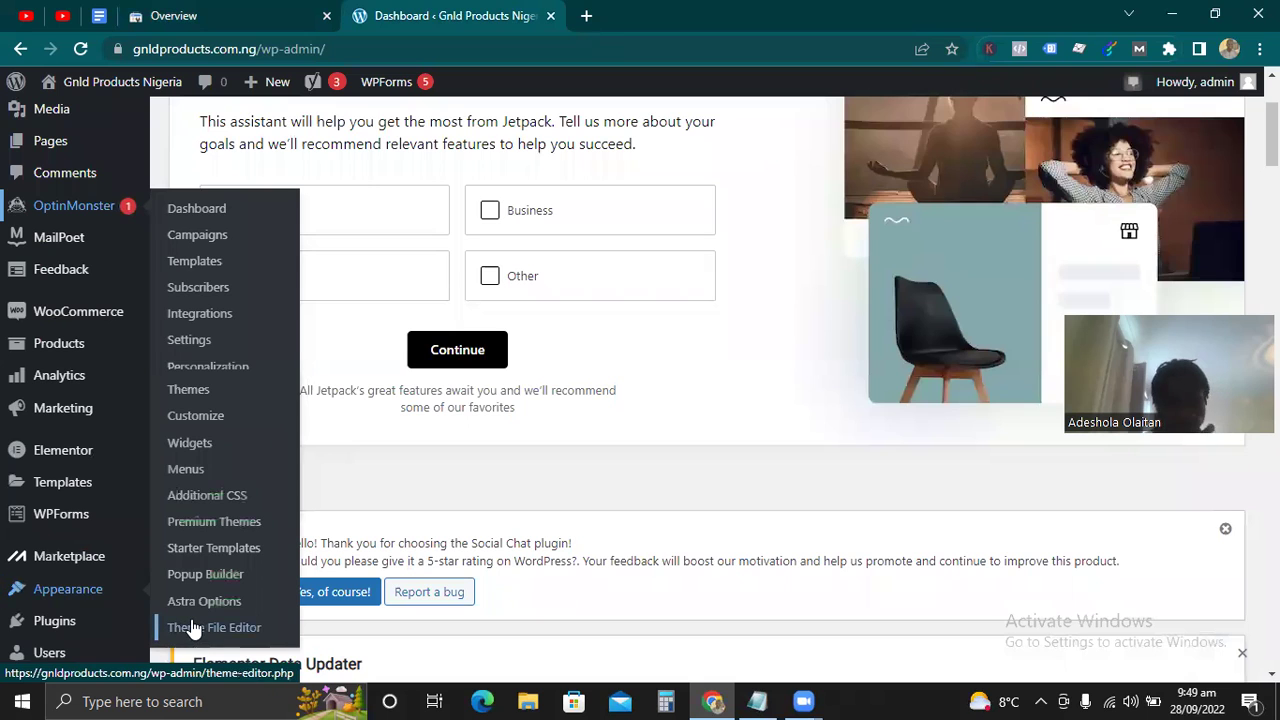
left_click(193, 628)
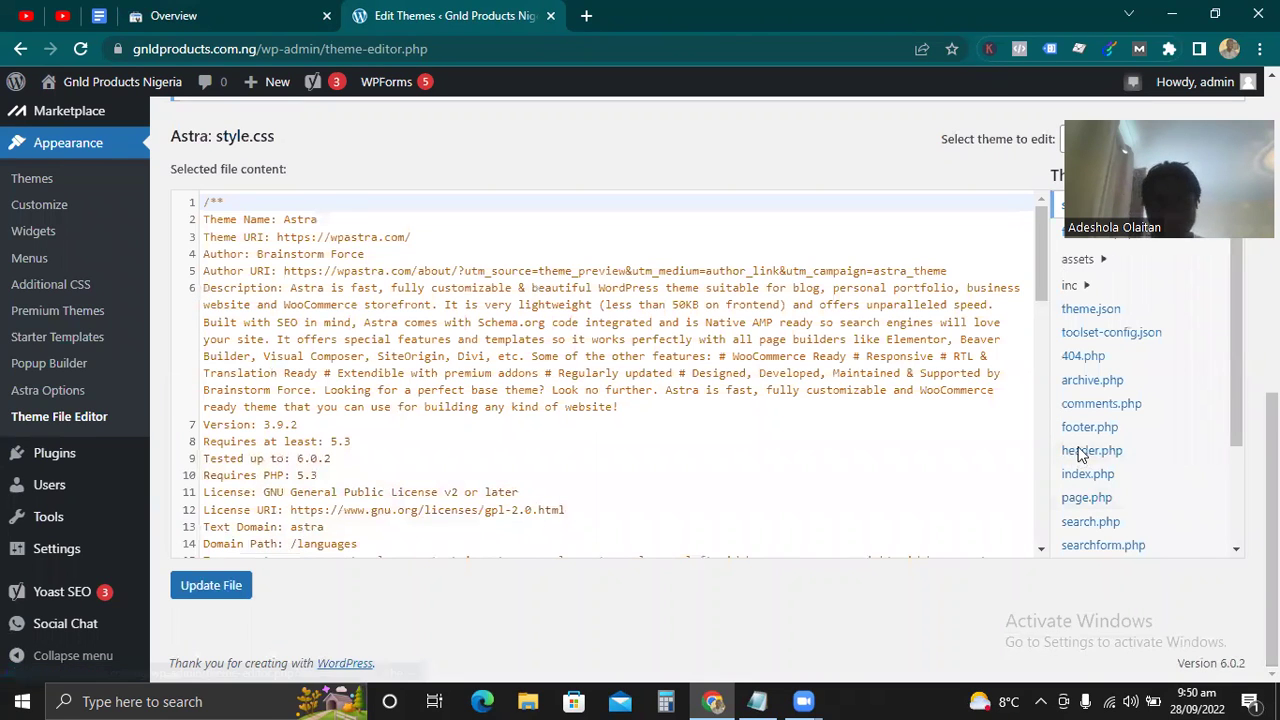
left_click(1080, 455)
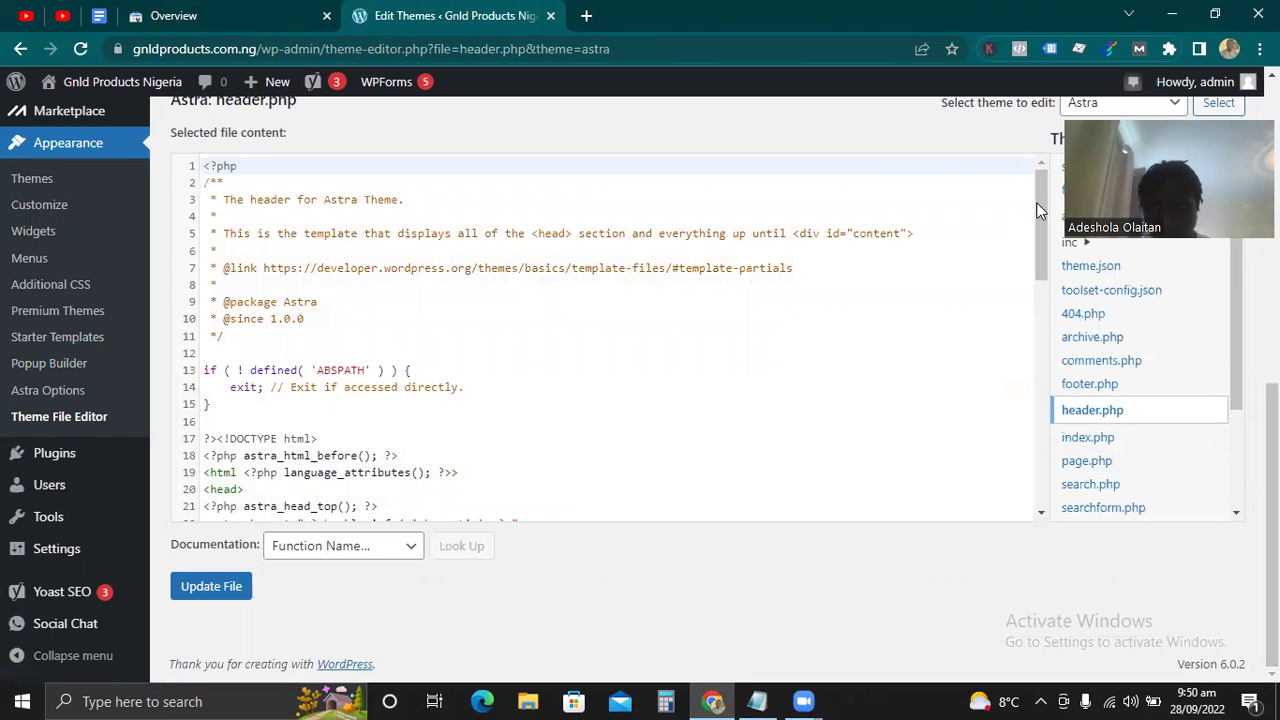
scroll(1038, 221, "down", 1)
scroll(1038, 230, "down", 1)
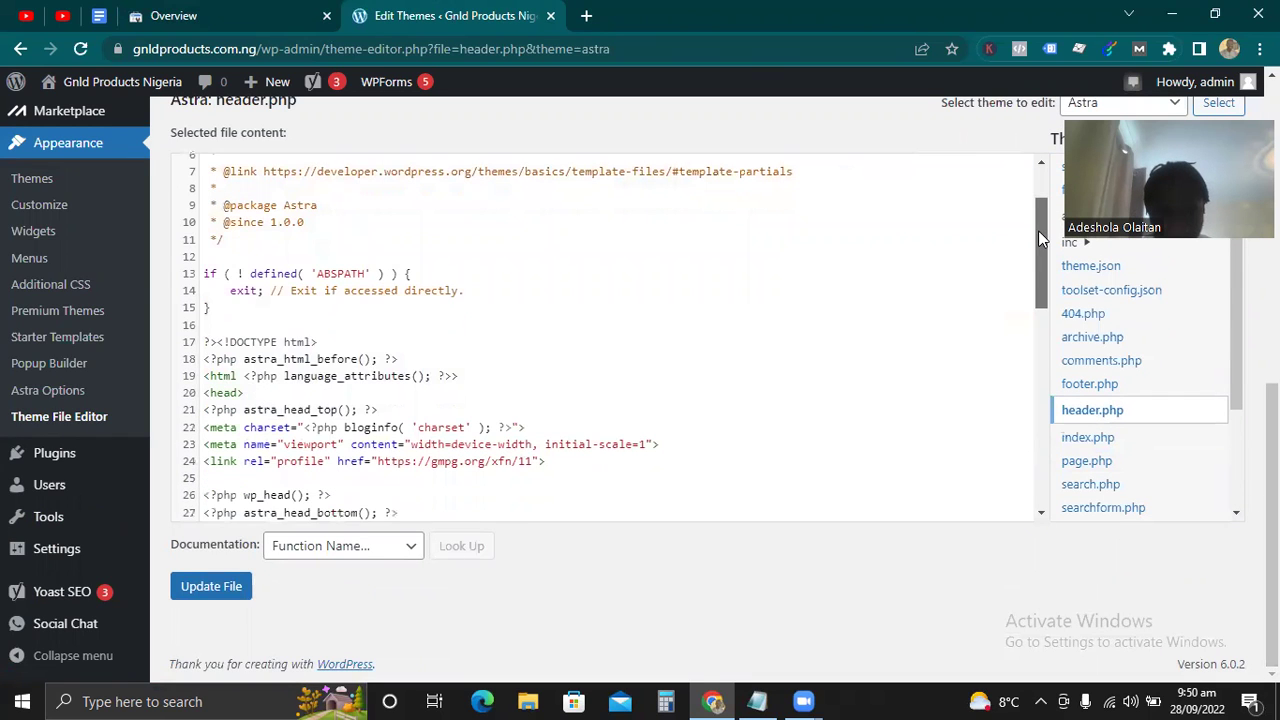
scroll(1040, 255, "down", 4)
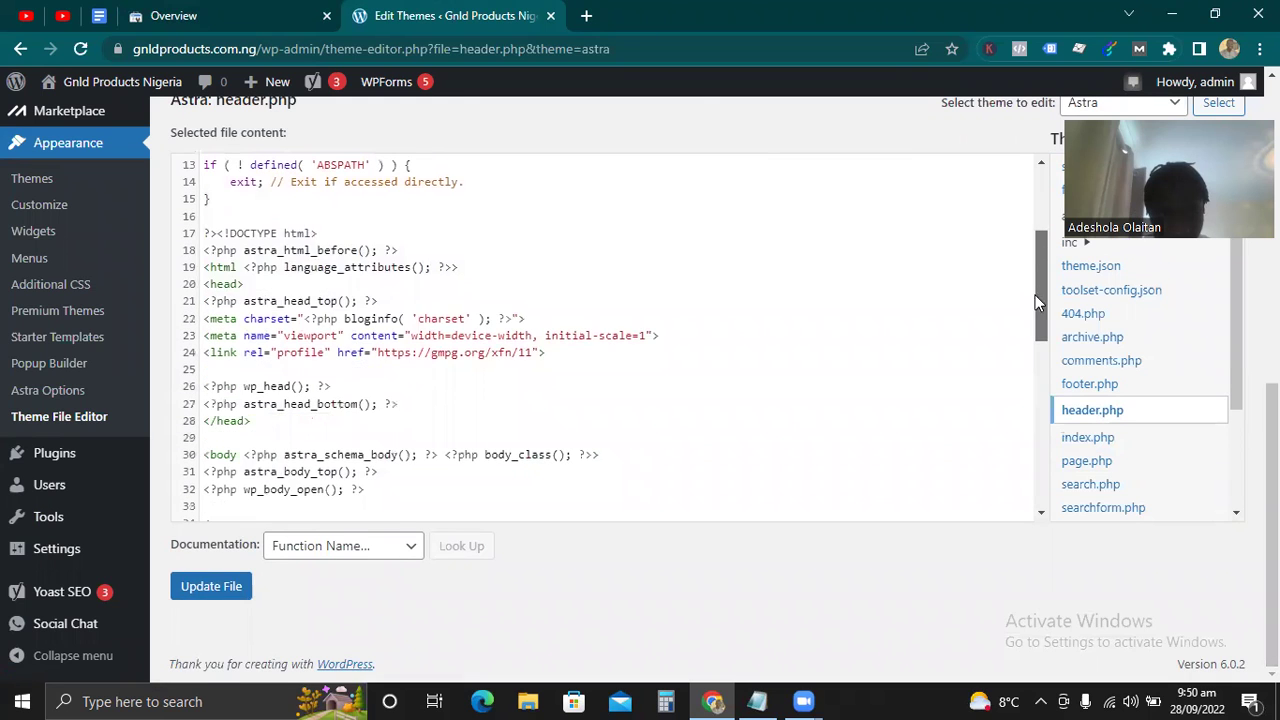
scroll(1033, 300, "down", 1)
scroll(1030, 348, "down", 4)
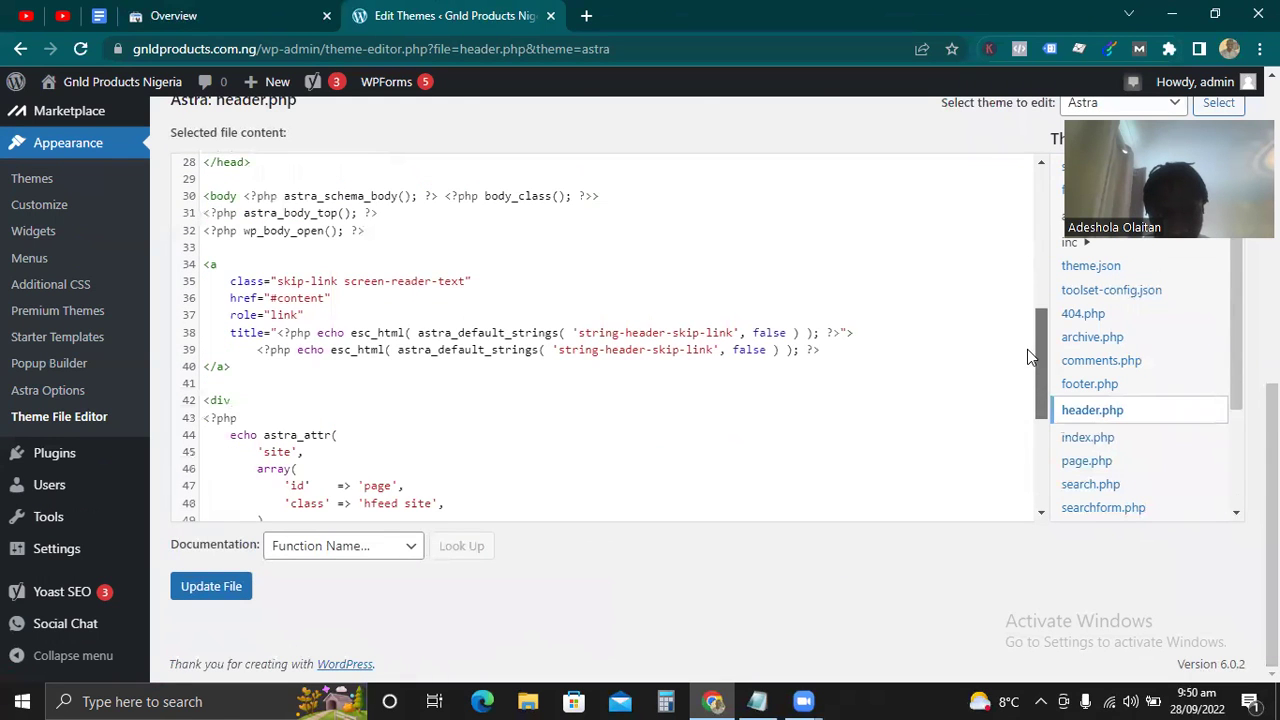
scroll(1027, 430, "down", 3)
scroll(1033, 409, "up", 1)
scroll(1038, 364, "up", 2)
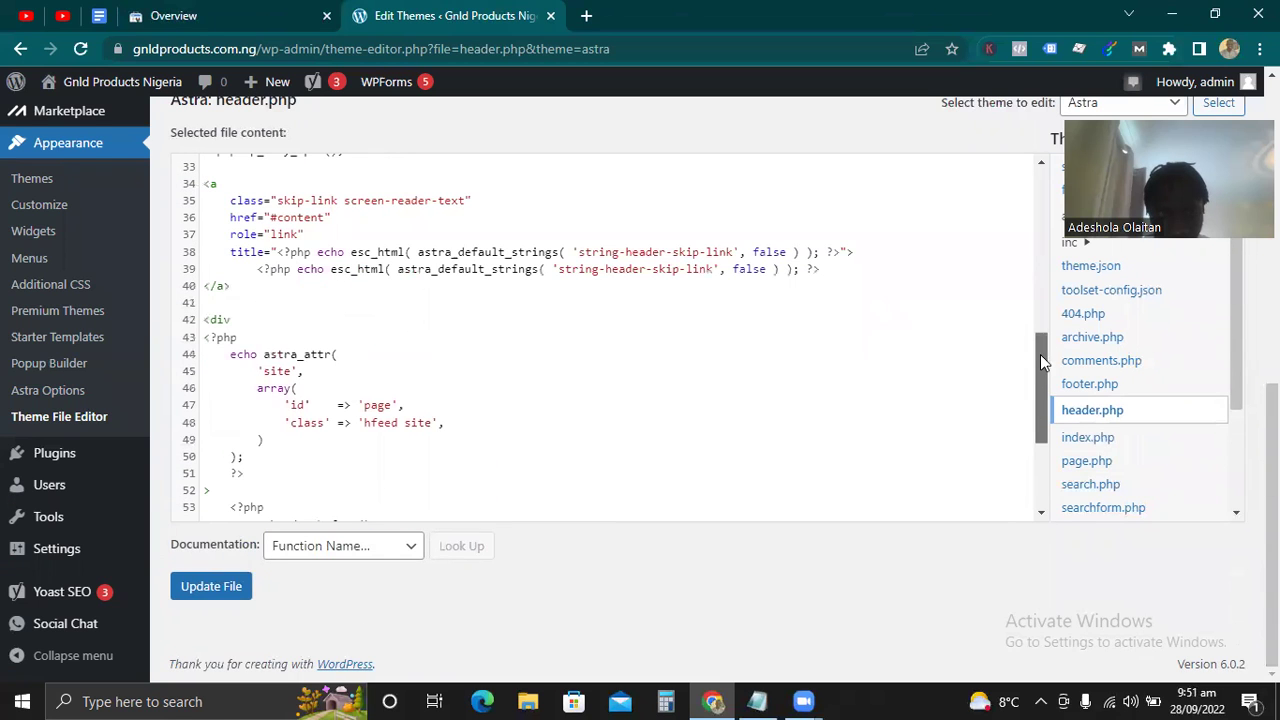
scroll(1042, 330, "up", 2)
scroll(1048, 300, "up", 2)
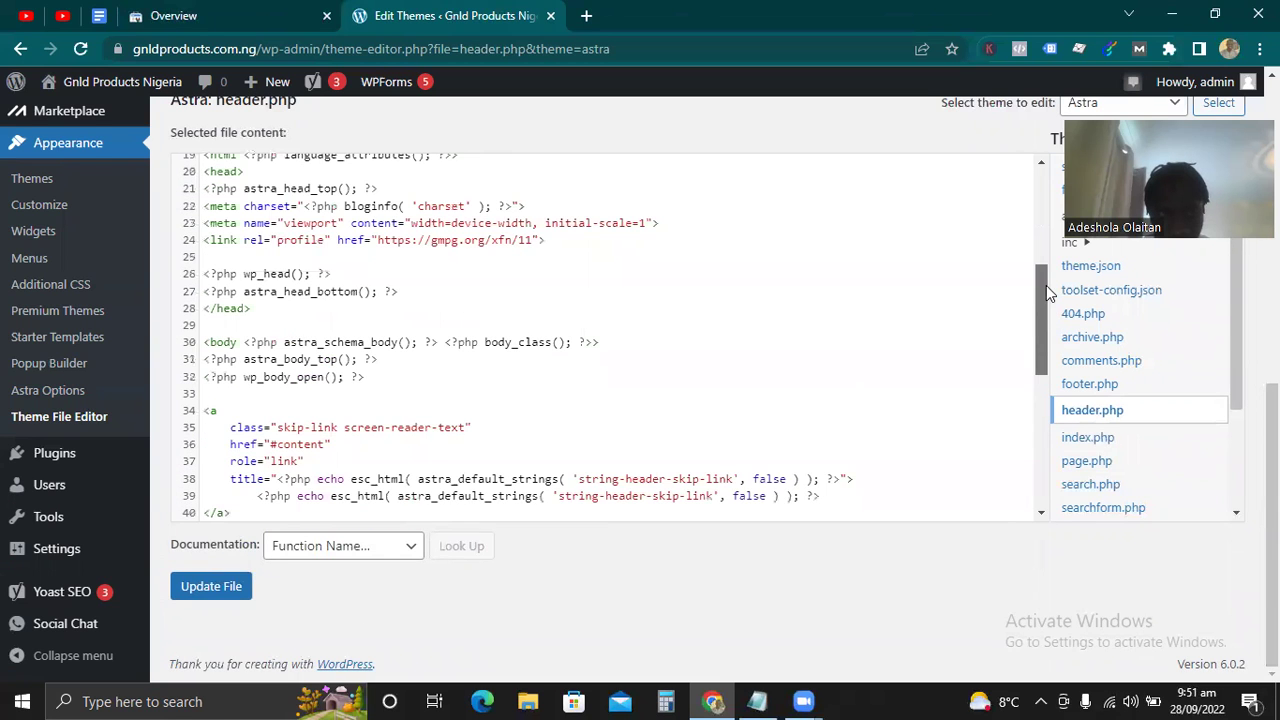
scroll(1046, 270, "up", 2)
scroll(1046, 265, "up", 1)
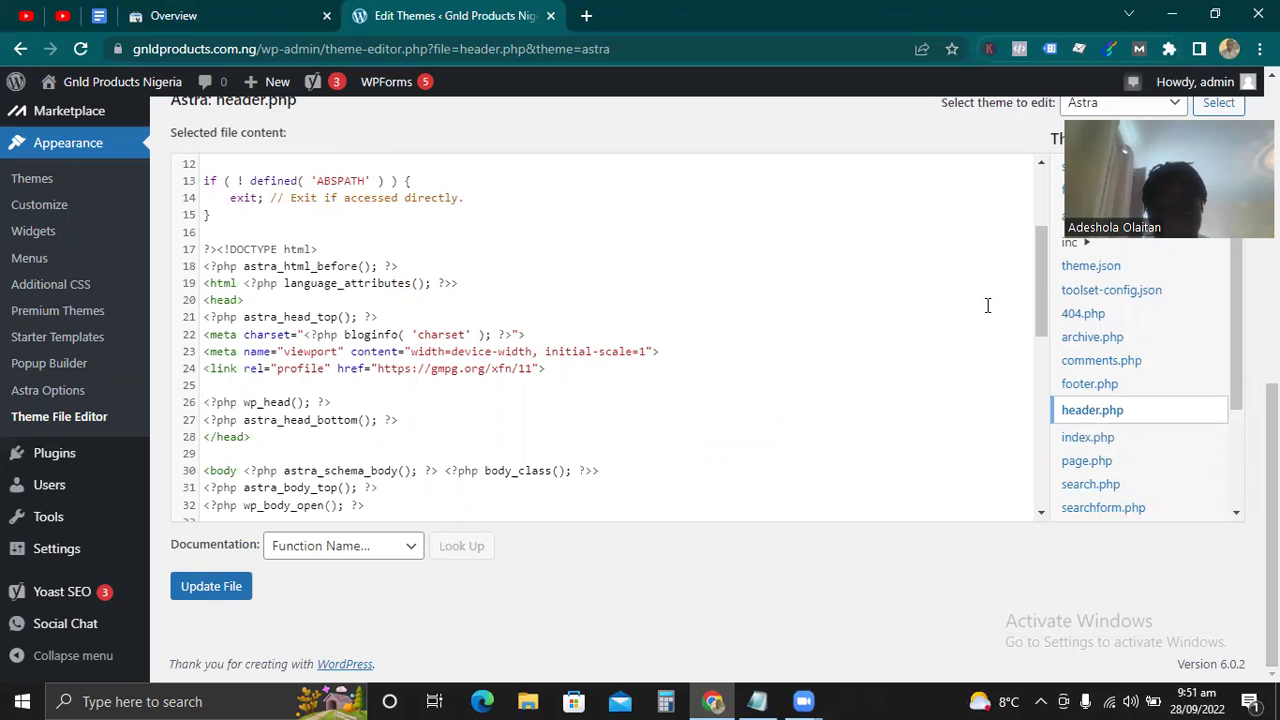
left_click_drag(1036, 277, 1012, 205)
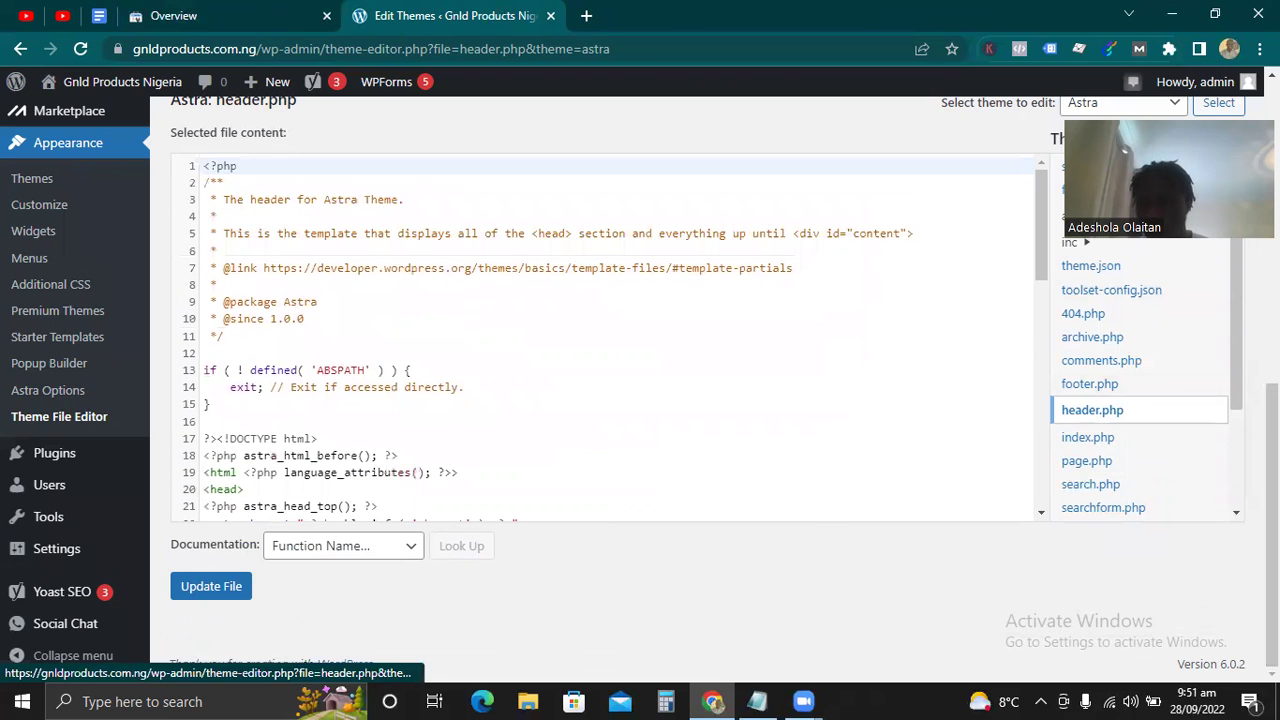
scroll(640, 400, "up", 1)
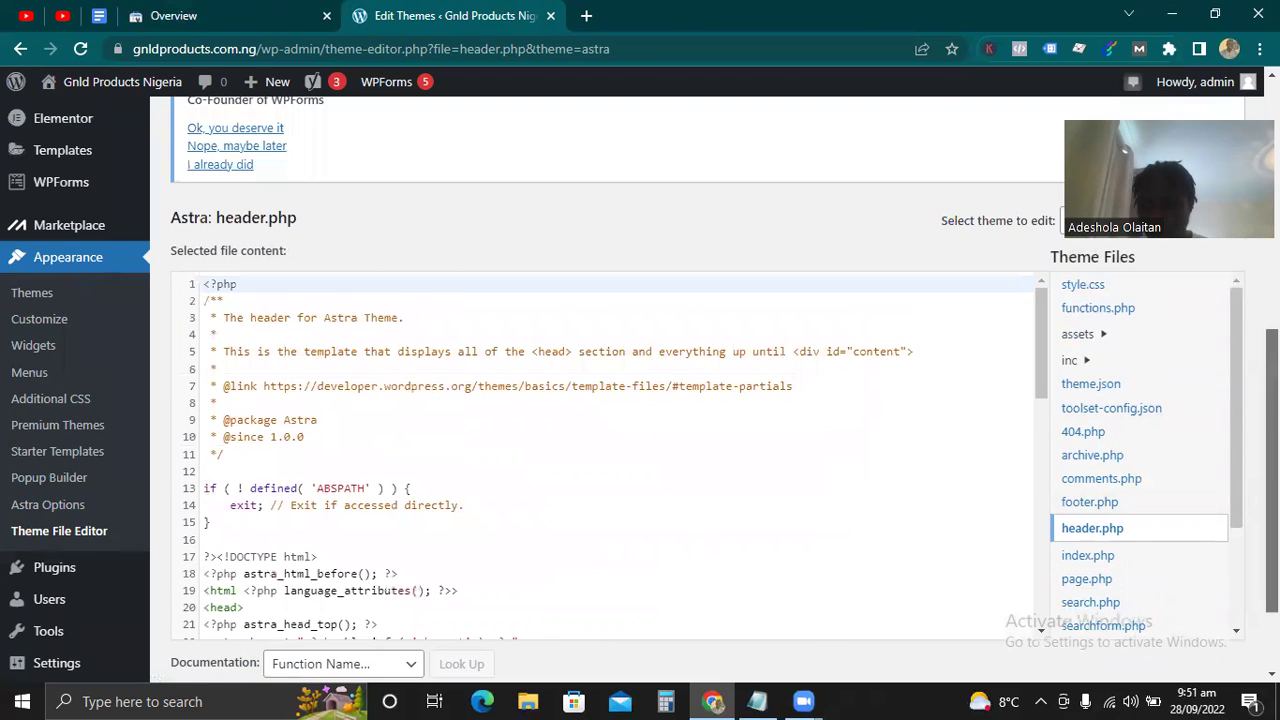
scroll(760, 288, "down", 1)
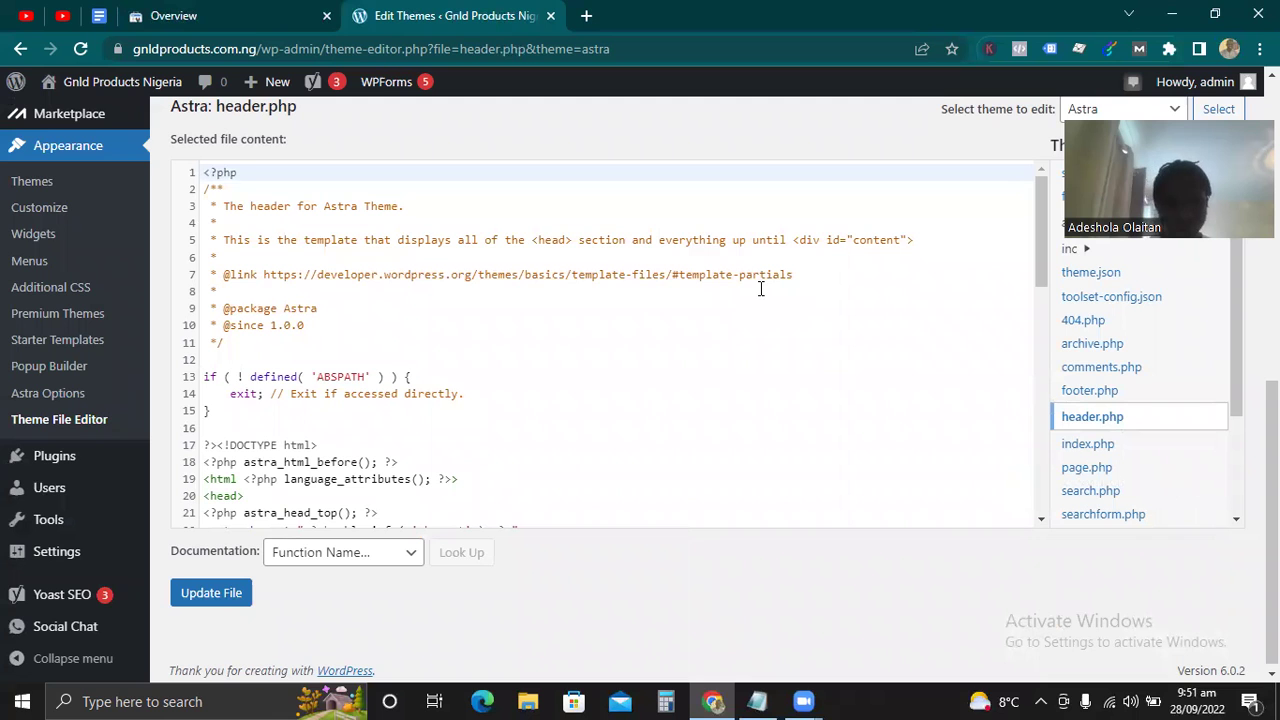
left_click(586, 15)
- Log in to gnldandneolifeproducts.com.ng/wp-admin with the admin credentials and choose Remind me later
type("gnld")
key("Return")
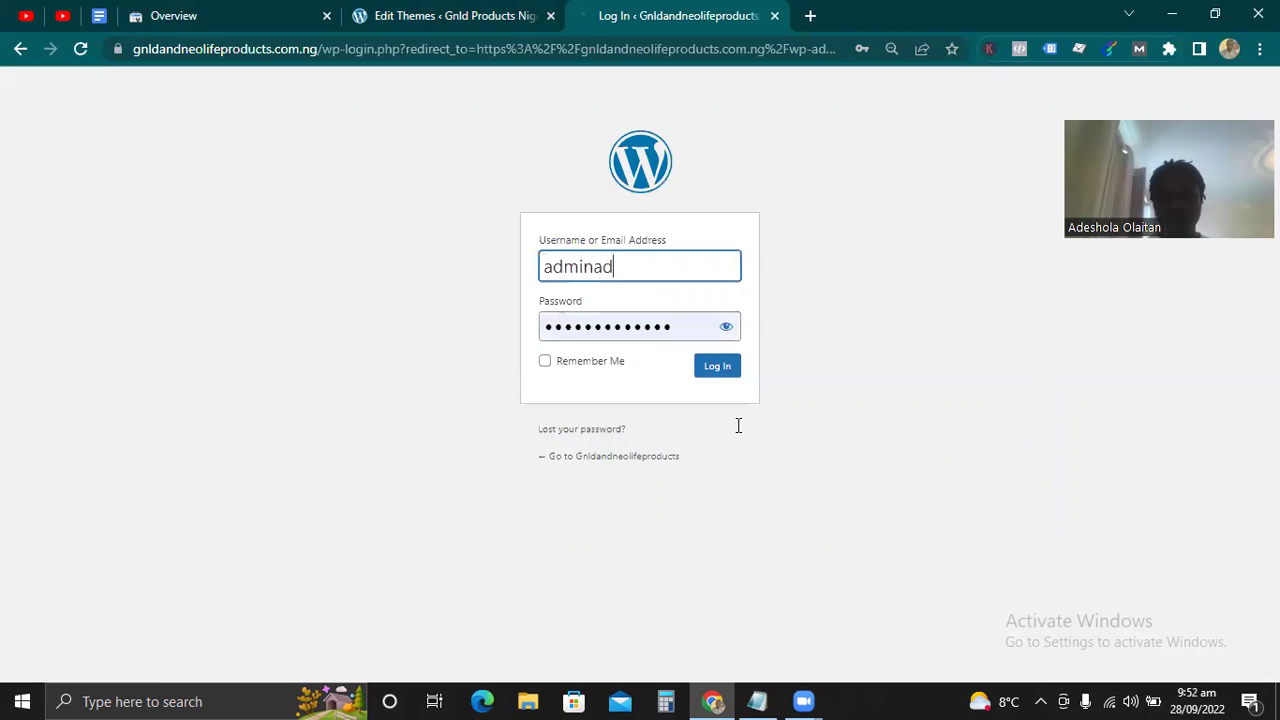
left_click(722, 372)
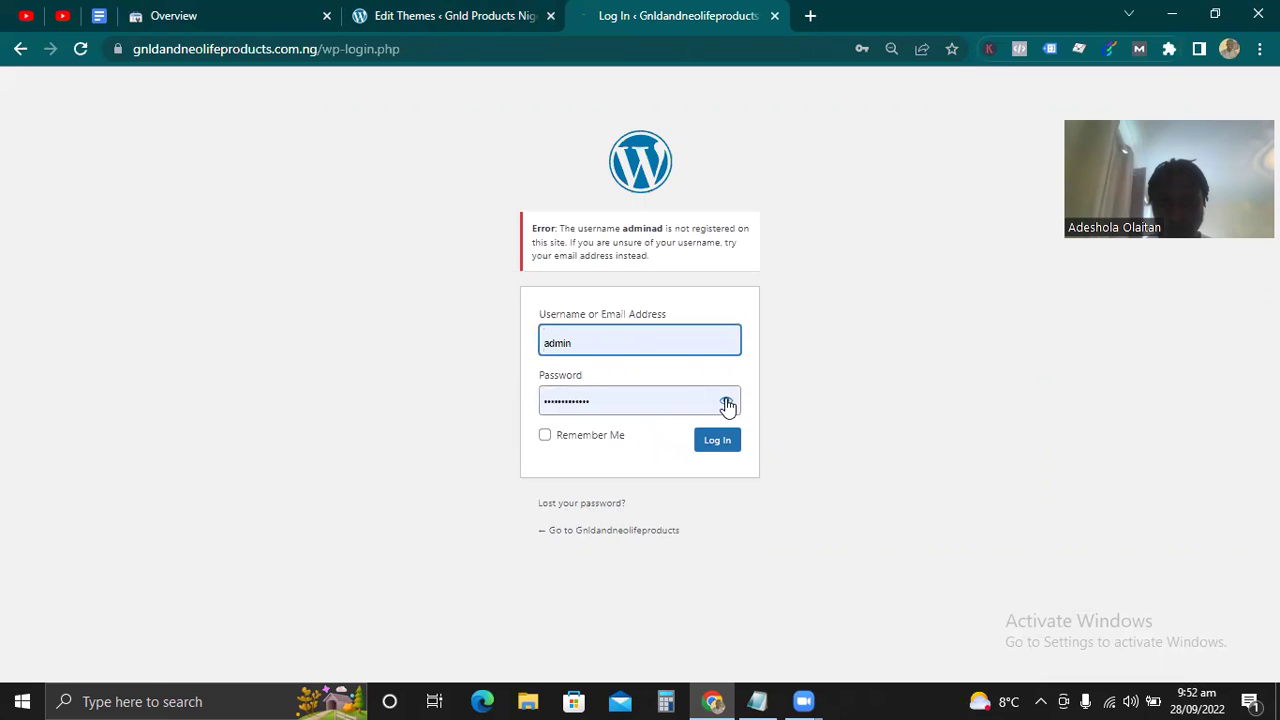
left_click(727, 405)
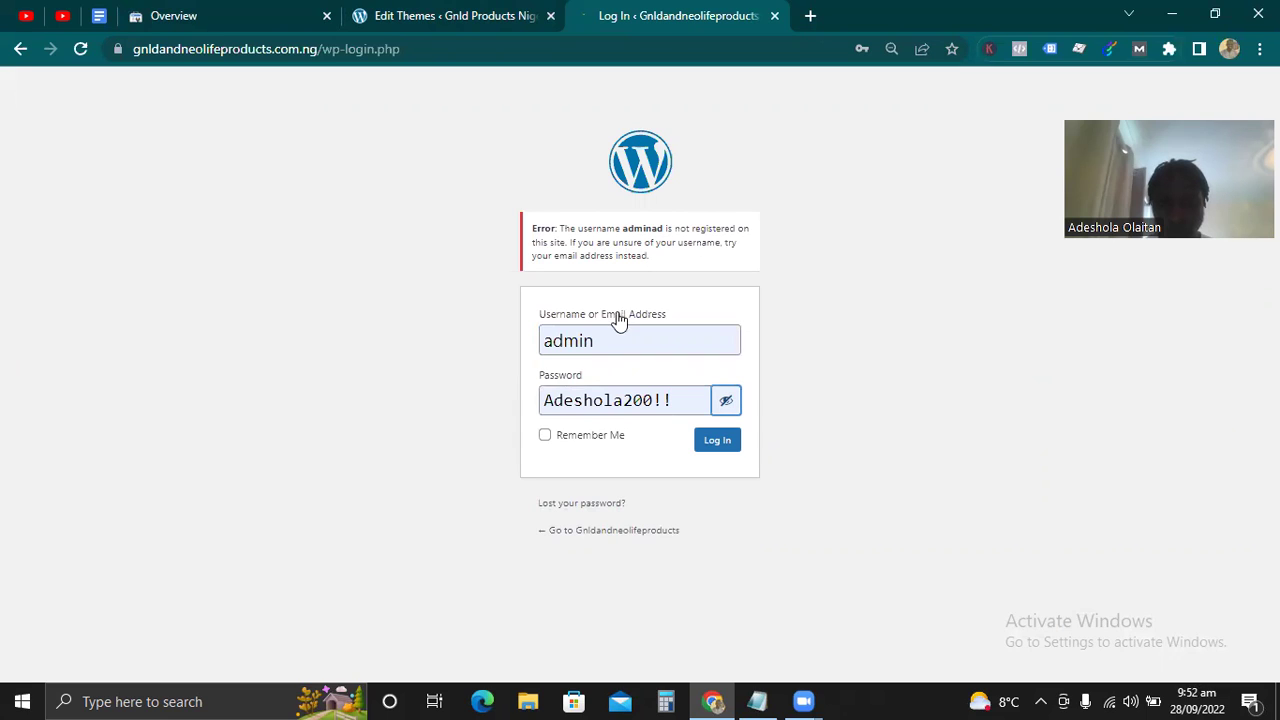
left_click(714, 446)
left_click(714, 446)
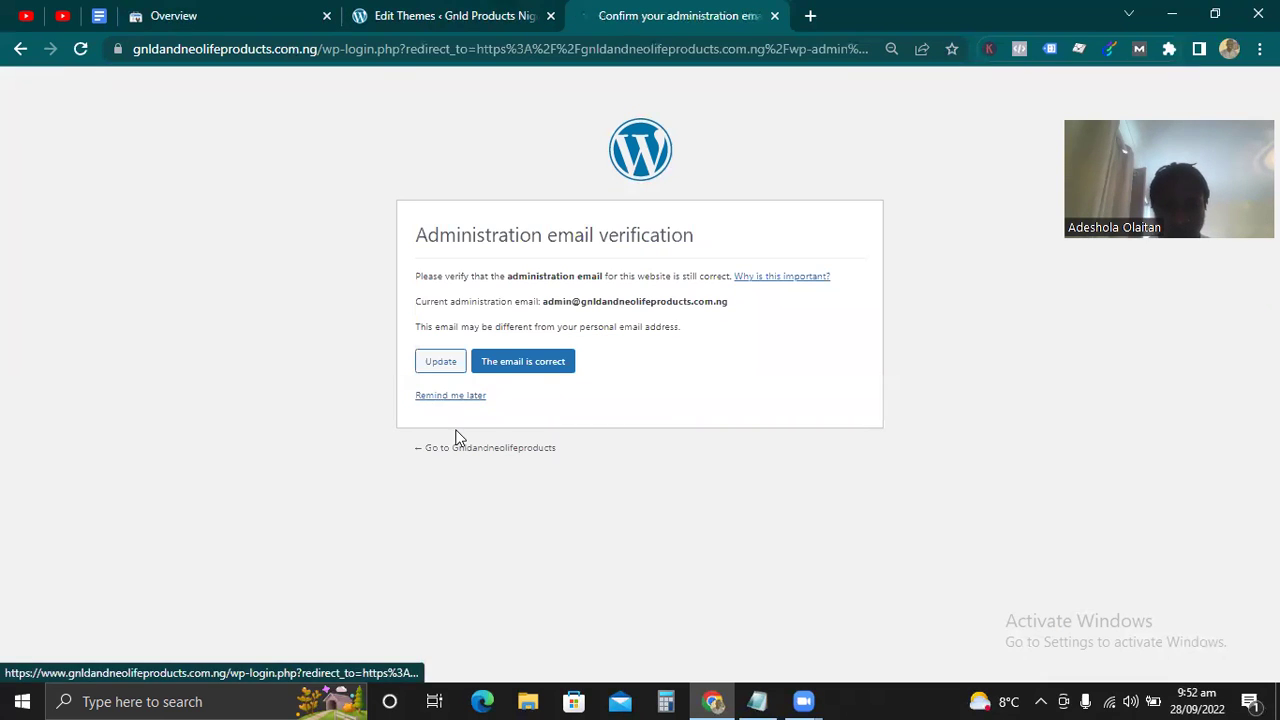
left_click(451, 398)
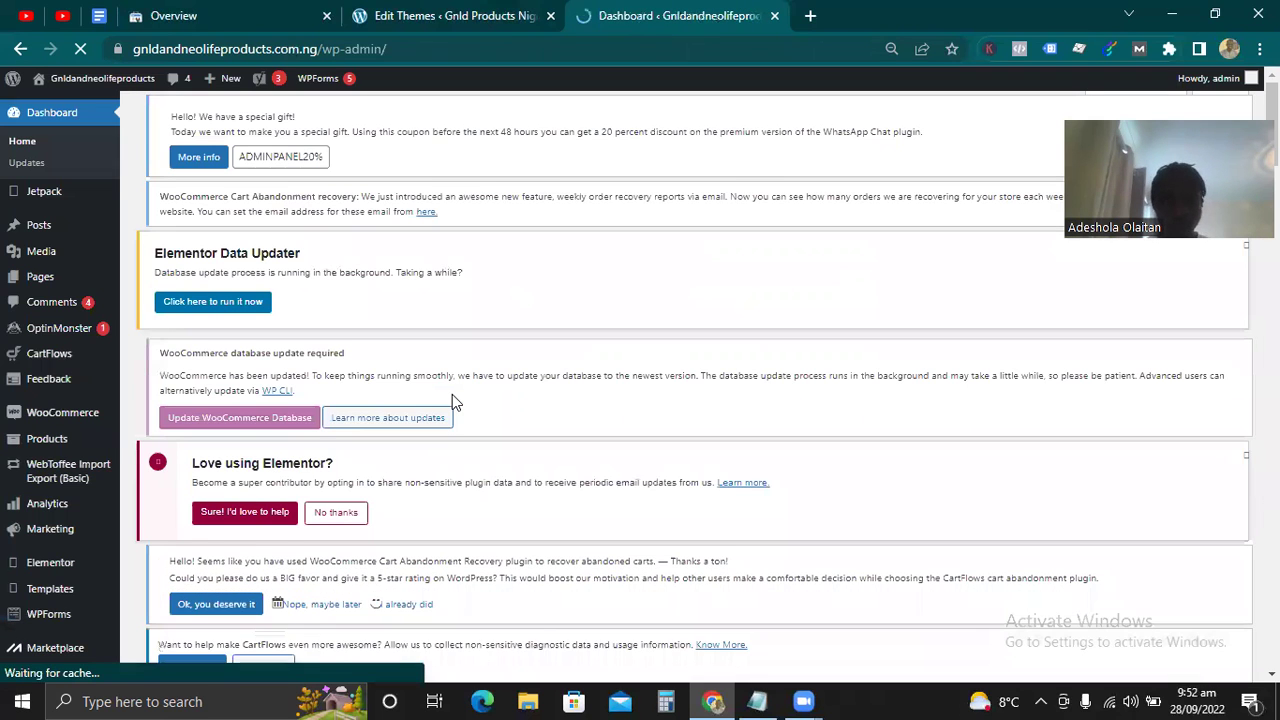
- From the Dashboard, open Appearance > Theme File Editor showing Astra's style.css
left_click(70, 478)
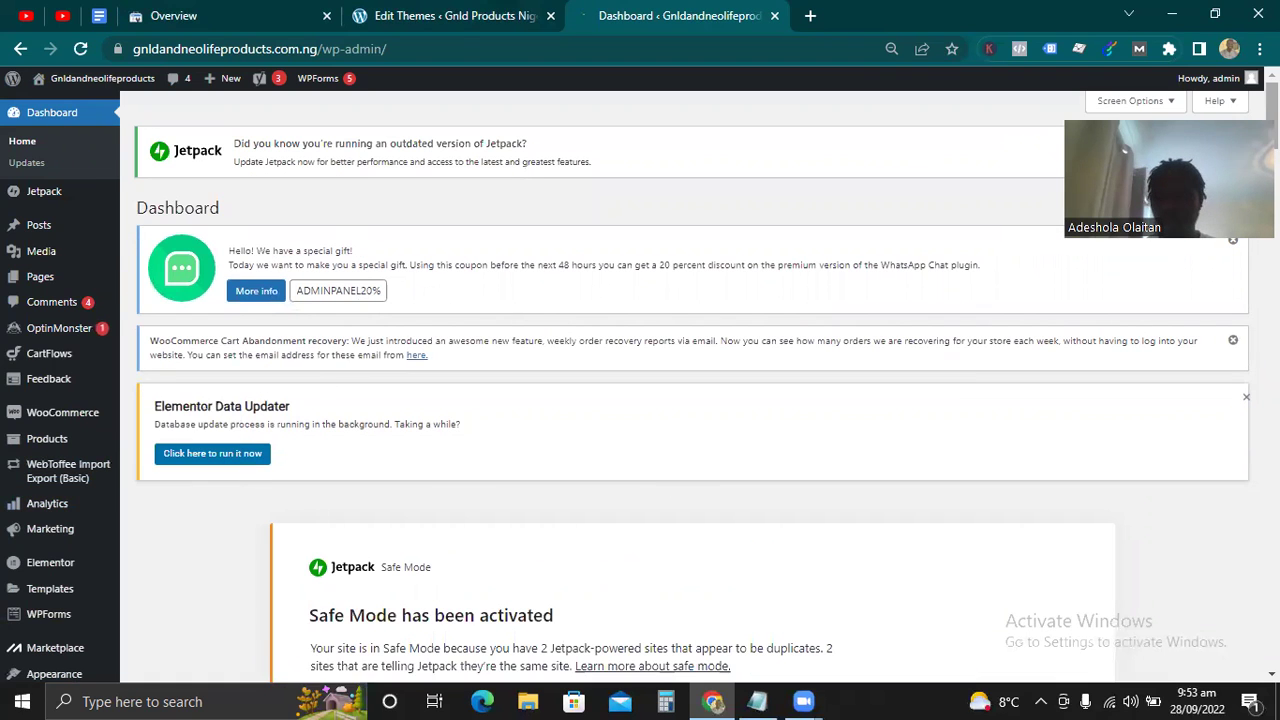
scroll(354, 477, "down", 5)
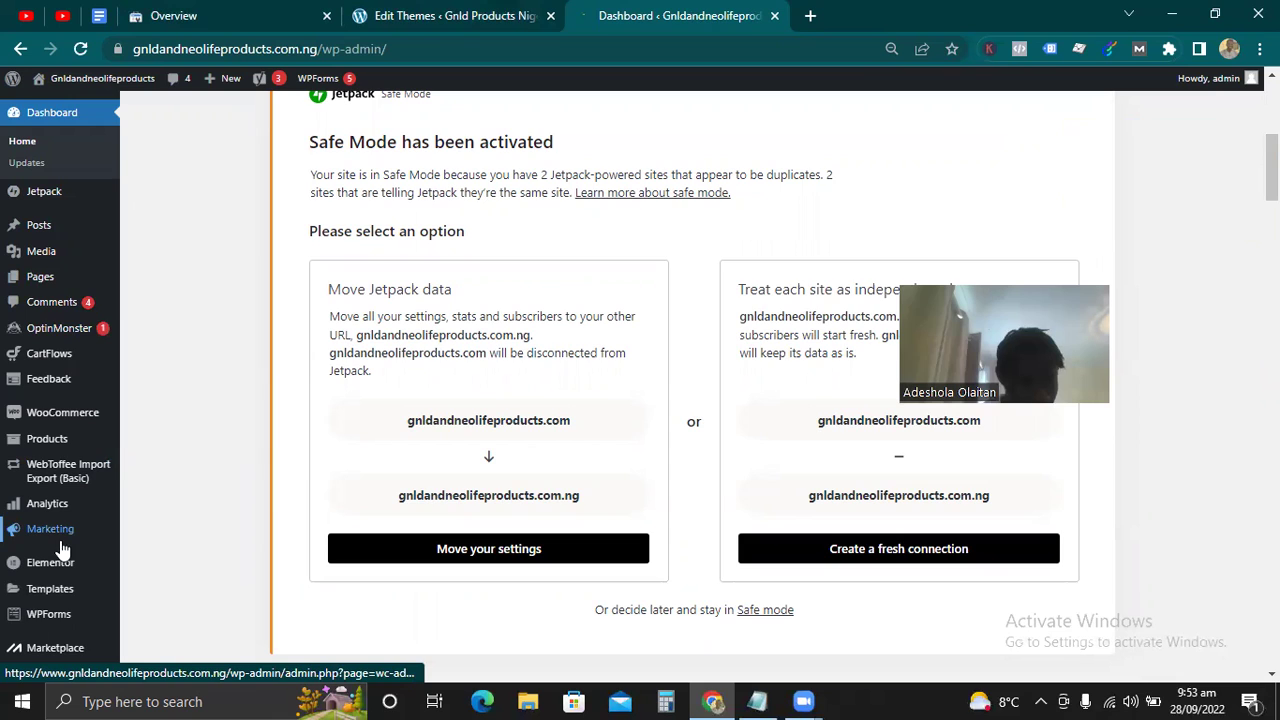
scroll(65, 480, "down", 10)
left_click(168, 639)
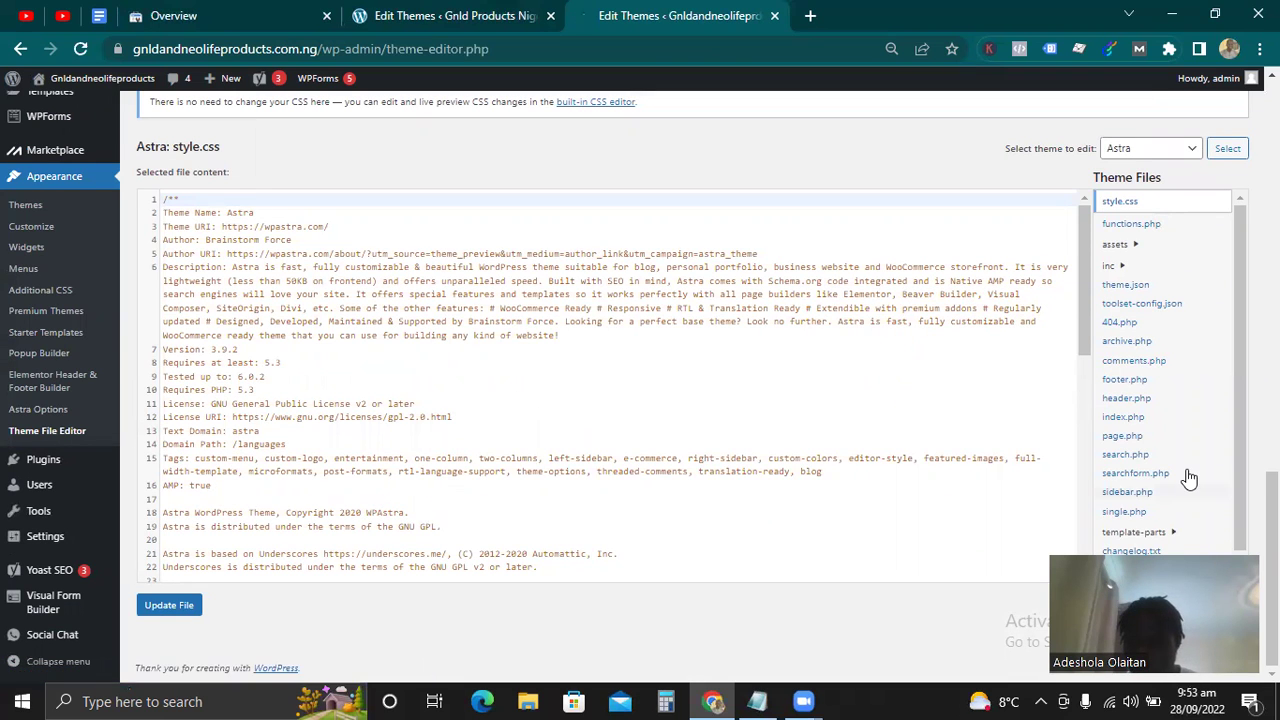
- Open Astra's header.php, then look through index.php
left_click(1126, 400)
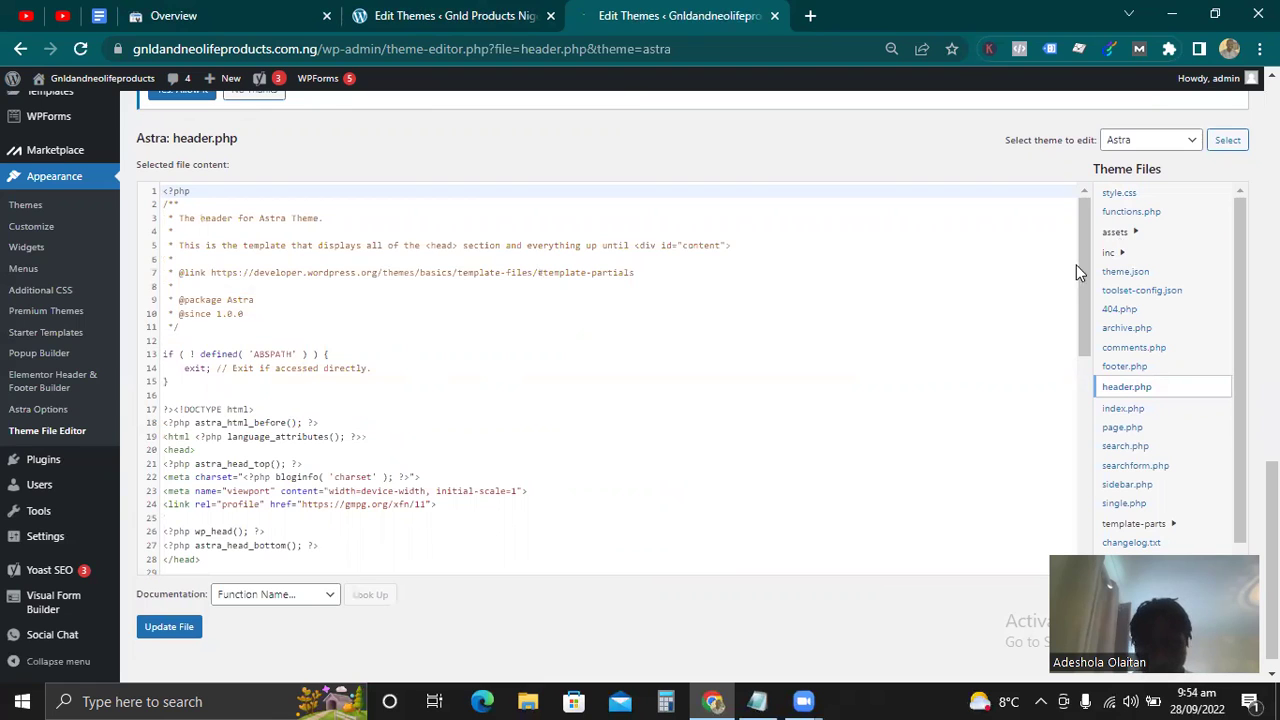
left_click_drag(1078, 268, 1078, 226)
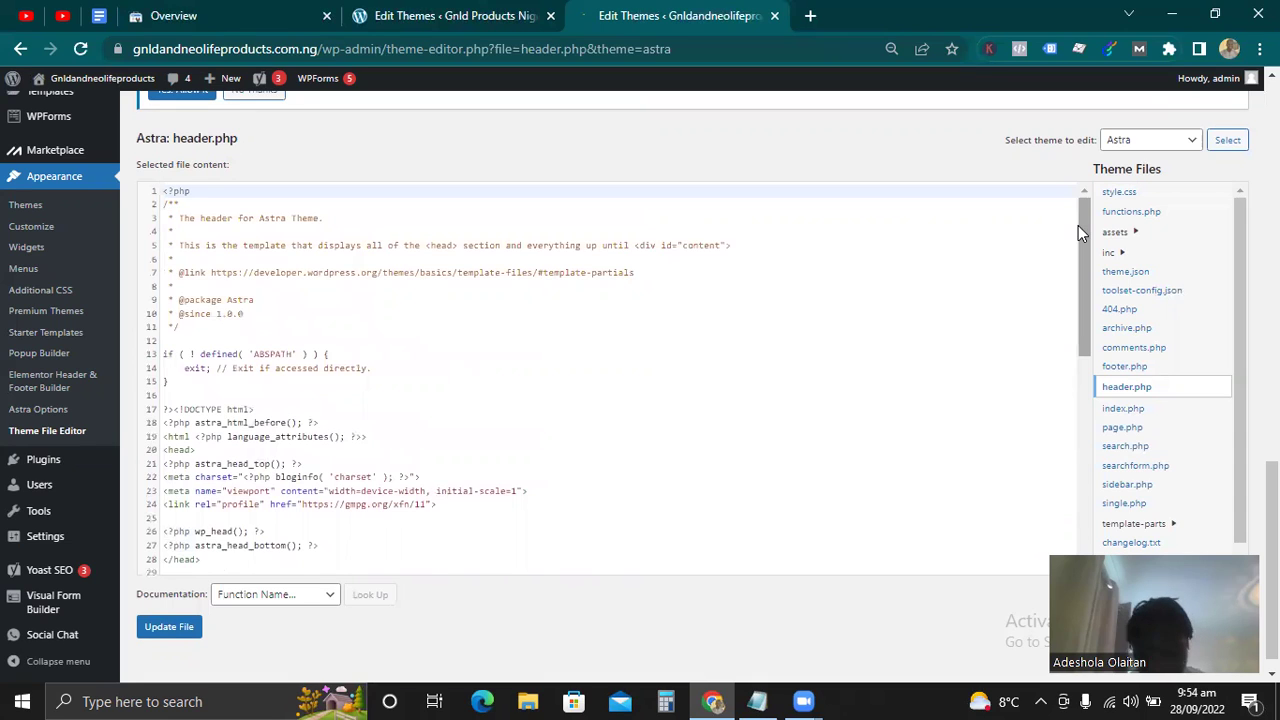
left_click(1119, 409)
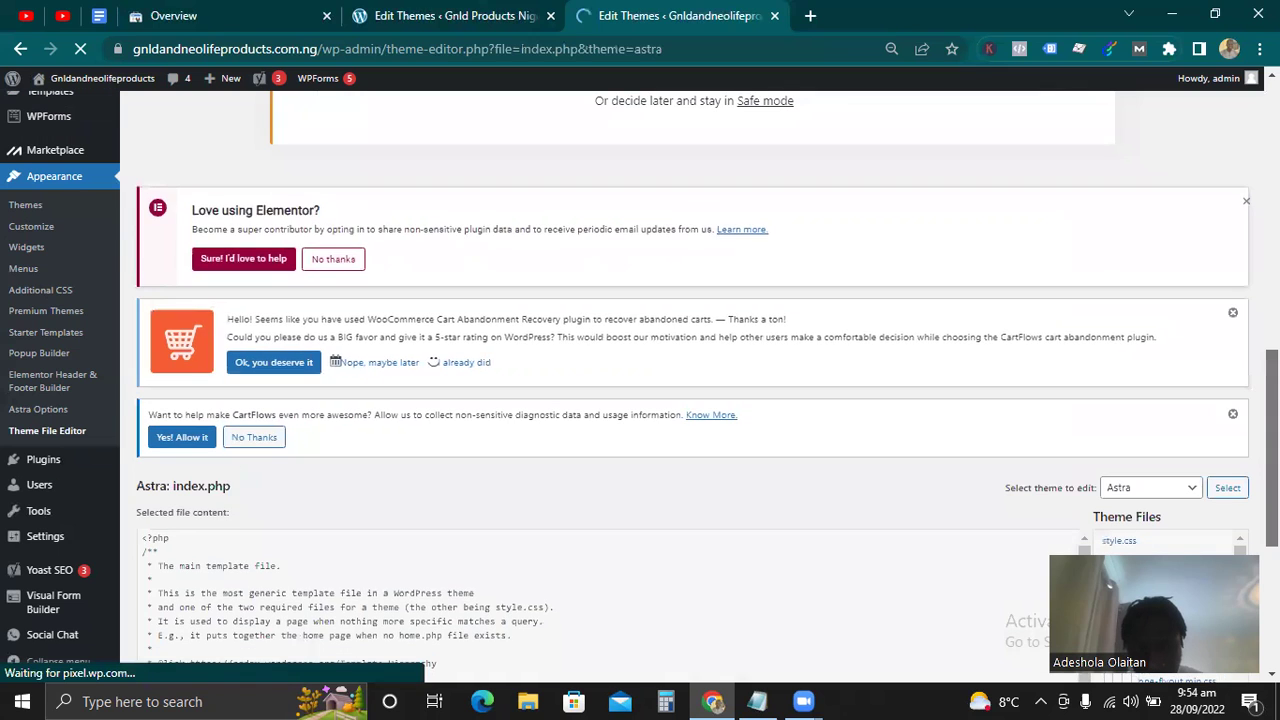
scroll(640, 400, "down", 4)
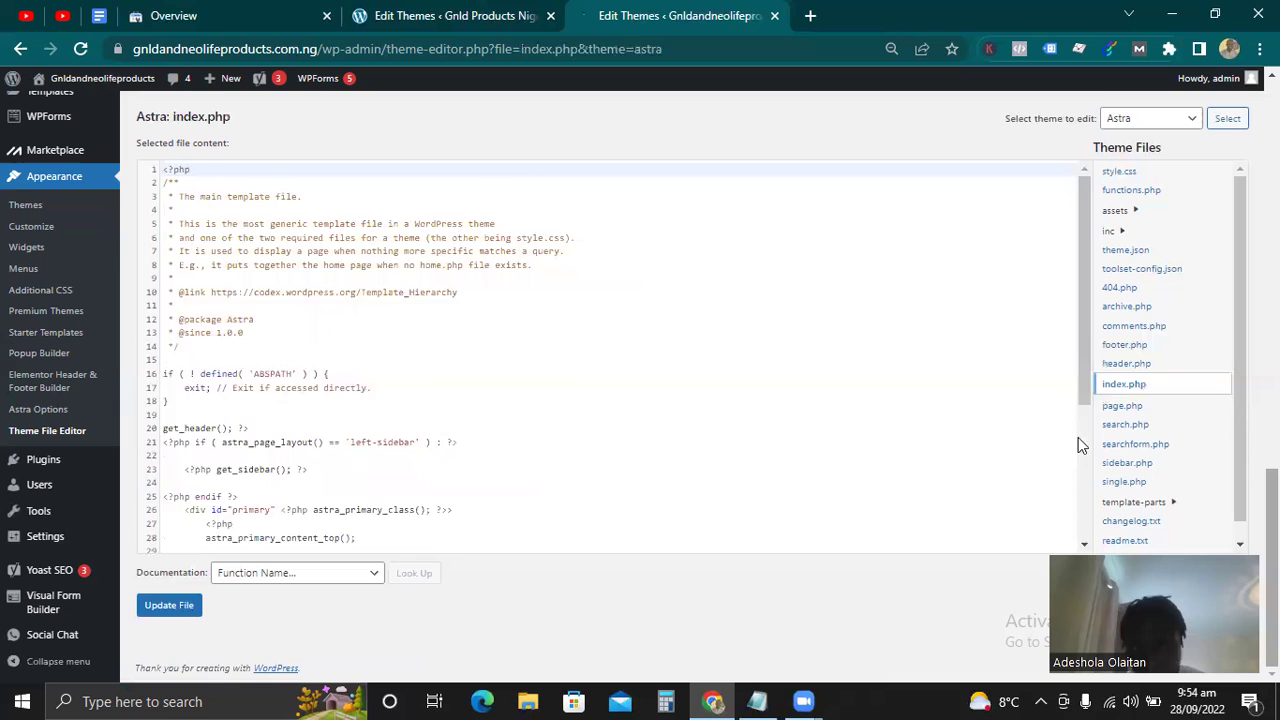
scroll(1078, 437, "down", 3)
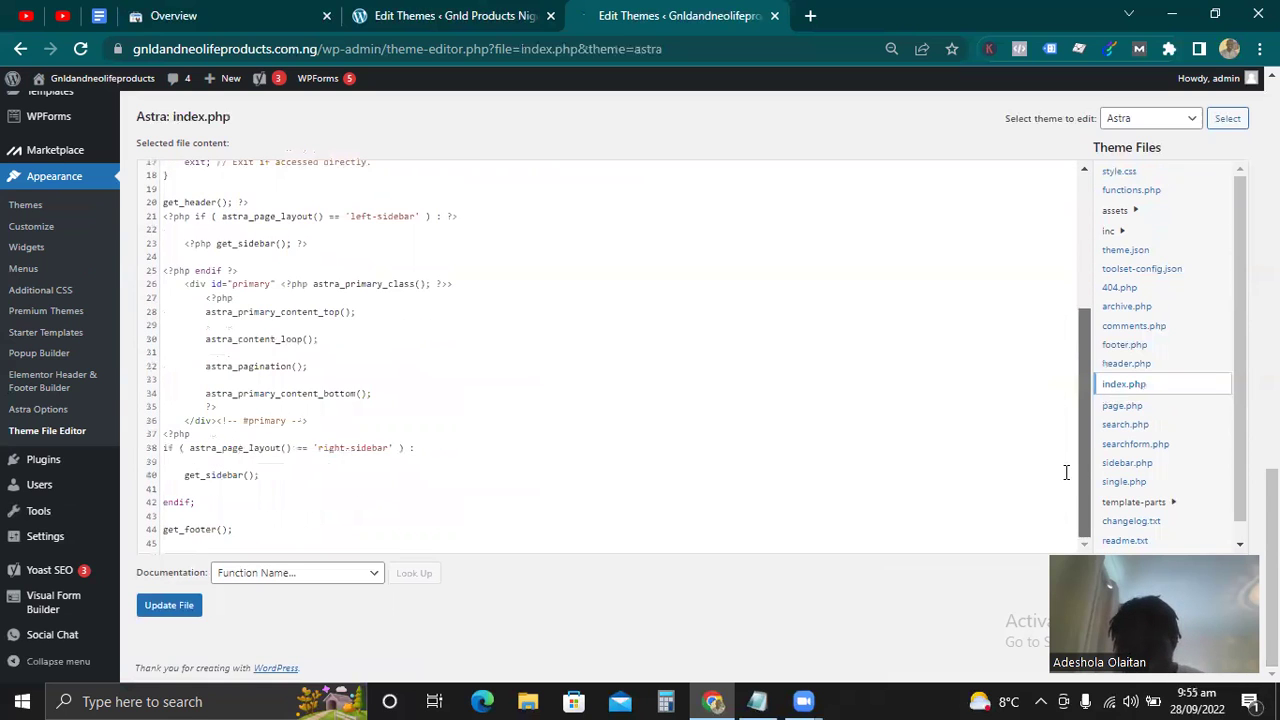
scroll(1066, 472, "up", 1)
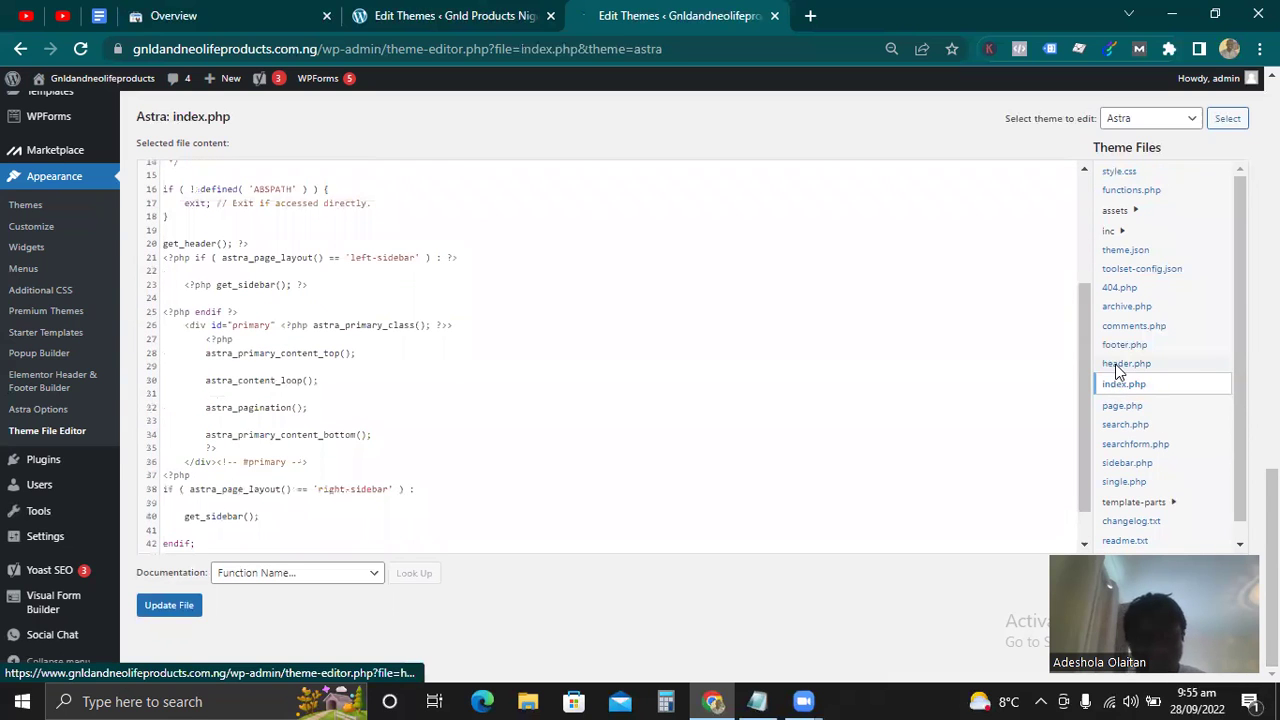
- Reopen header.php and scroll through its code
left_click(1118, 365)
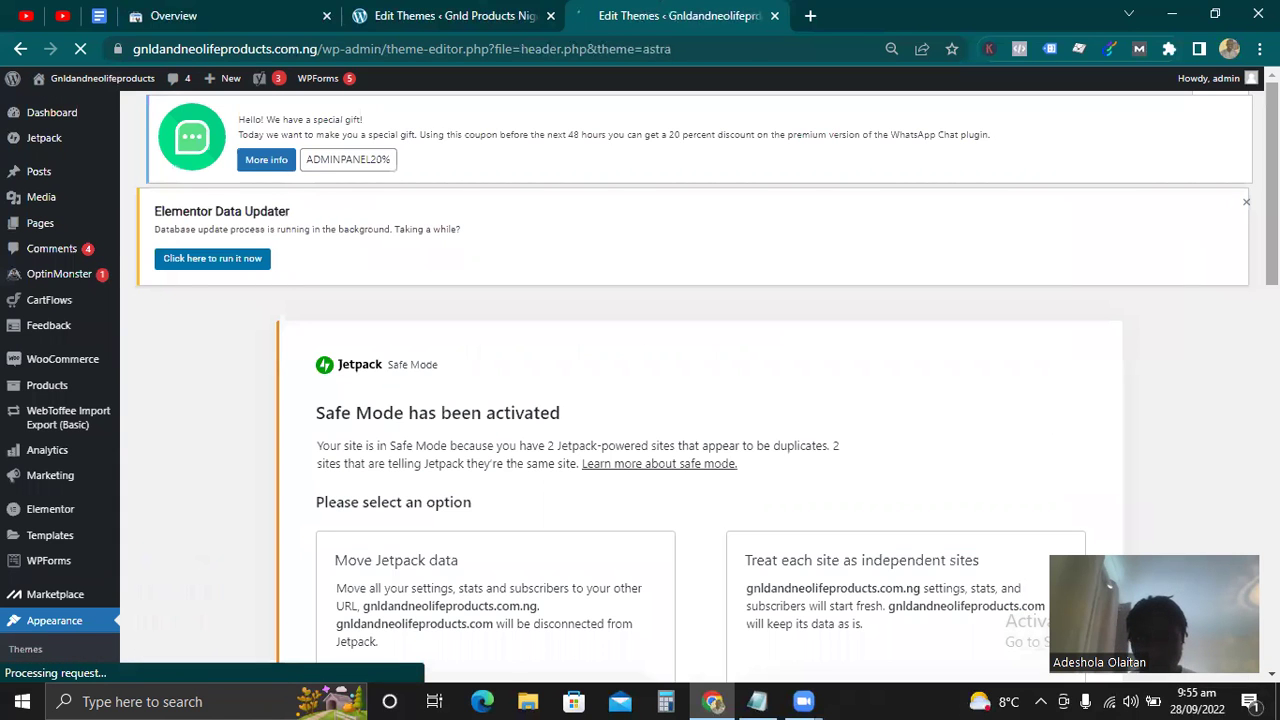
scroll(690, 380, "down", 5)
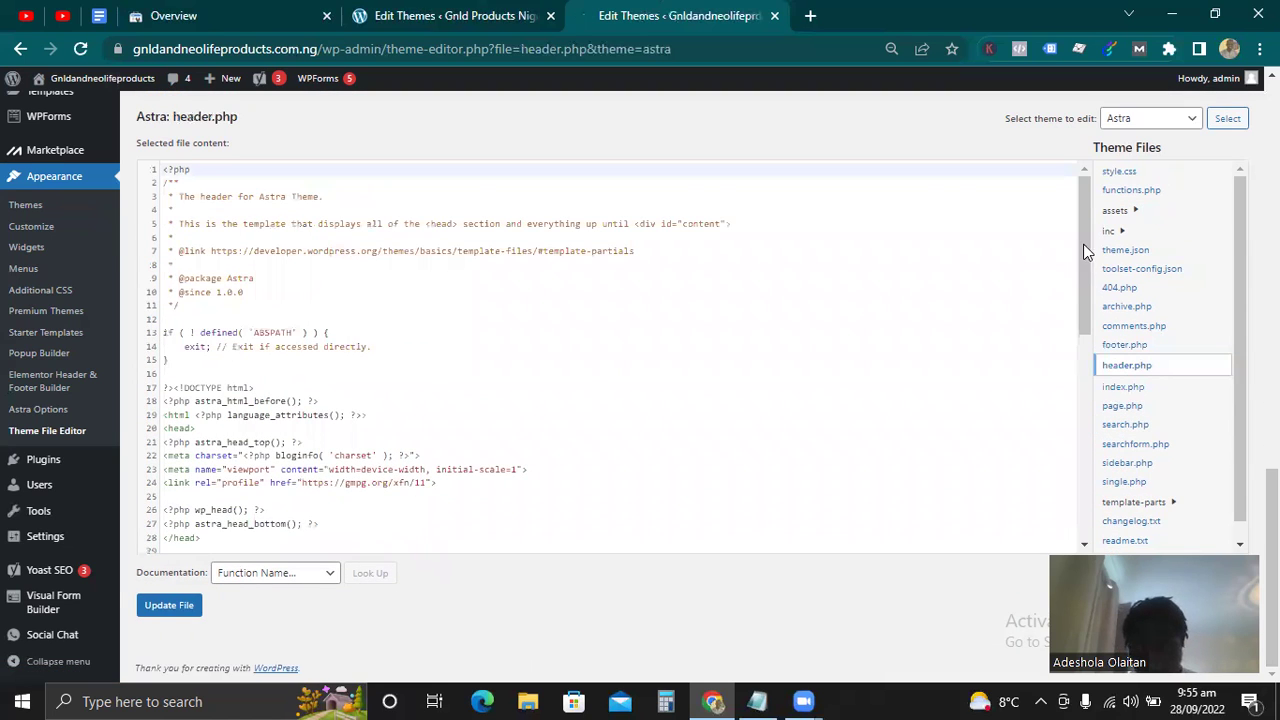
scroll(1078, 390, "down", 2)
scroll(1078, 390, "down", 2)
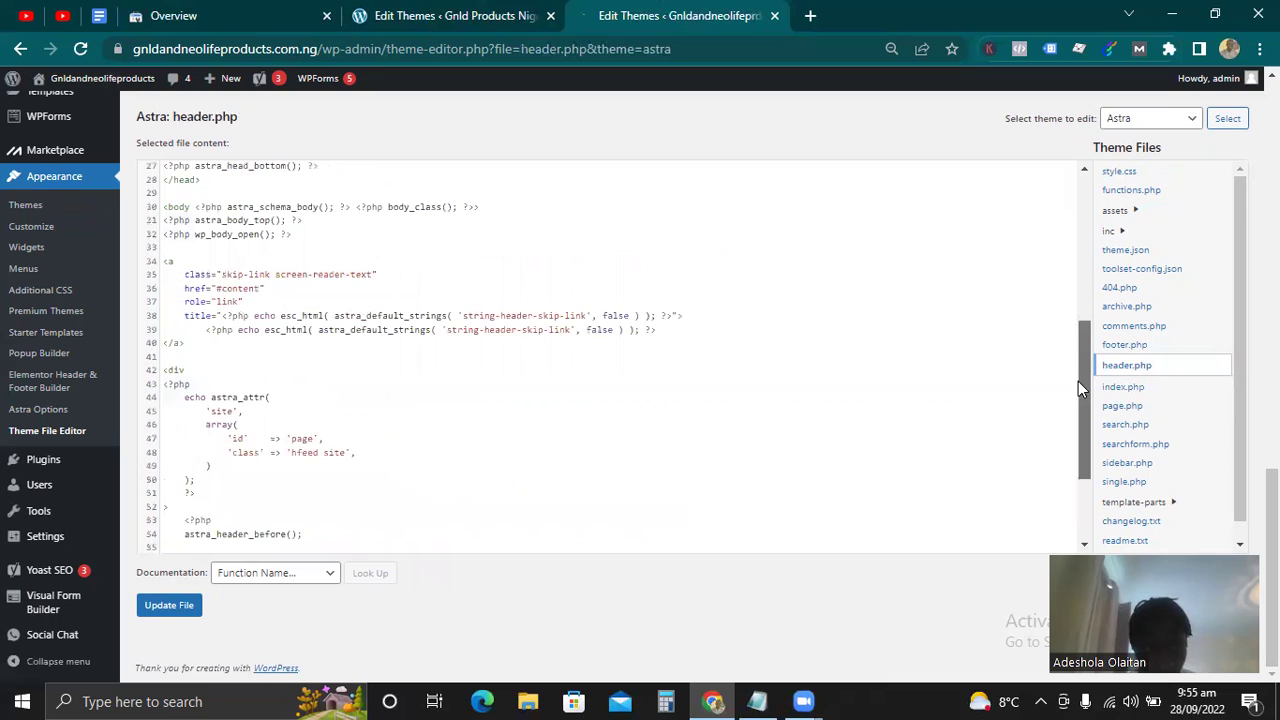
scroll(1085, 340, "up", 2)
scroll(1090, 292, "up", 1)
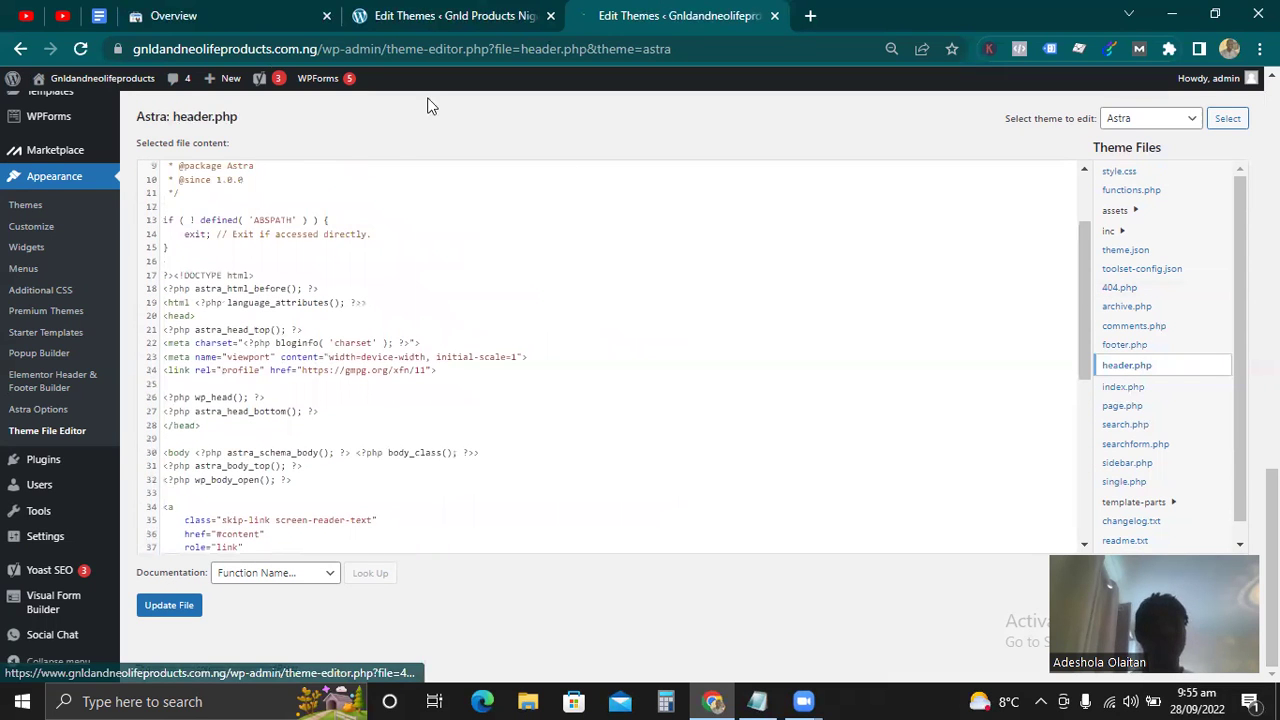
left_click(216, 17)
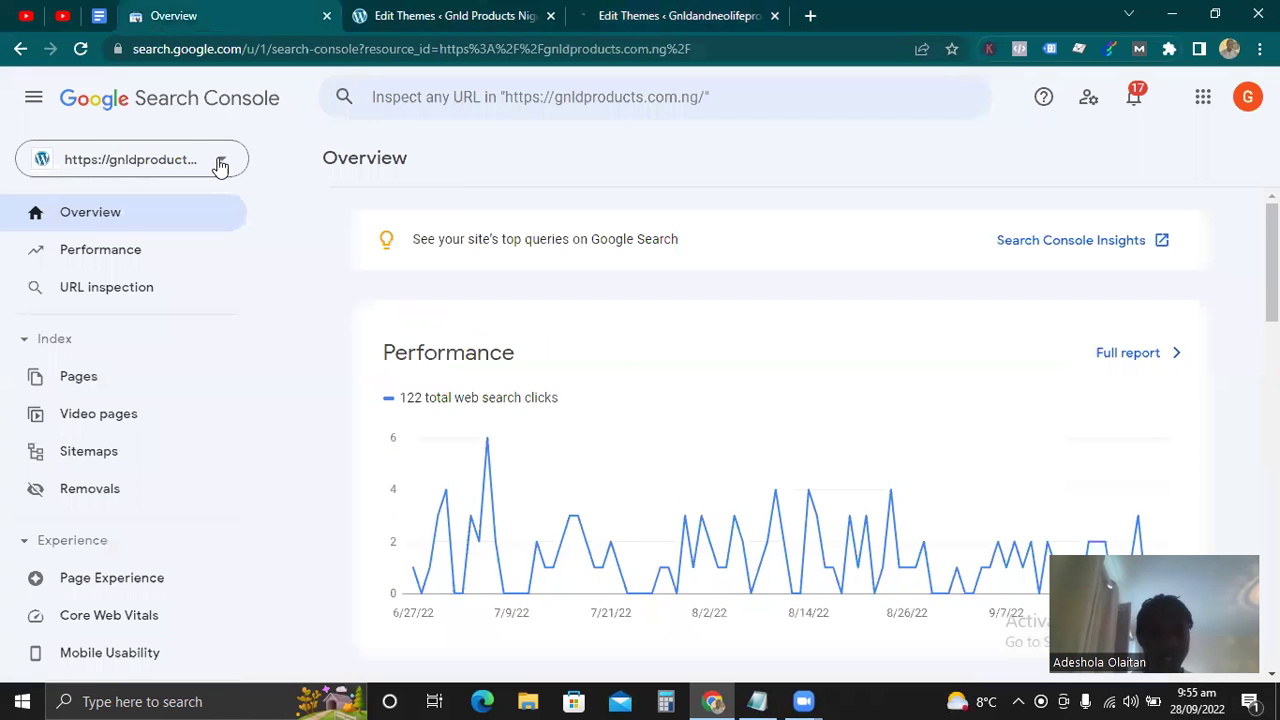
- Check the NOT VERIFIED phytodefence property's verification dialog, close it, and reopen the property list
left_click(218, 166)
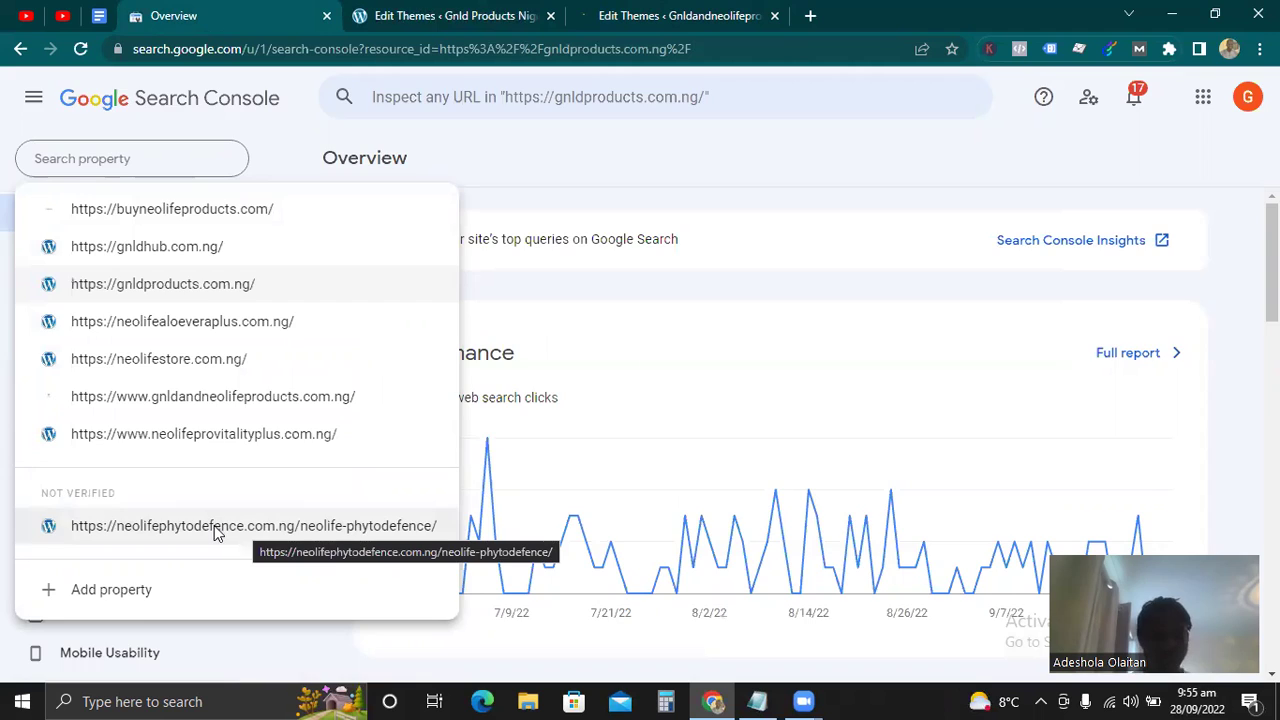
left_click(215, 527)
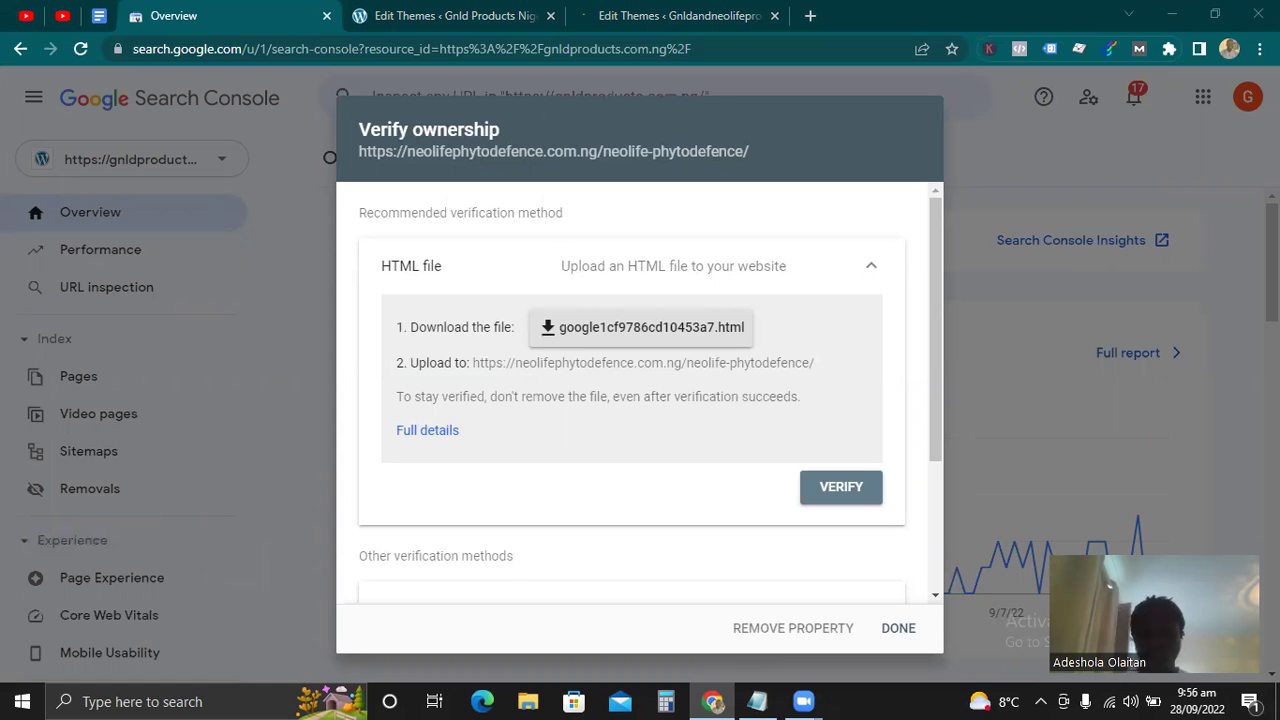
left_click(895, 638)
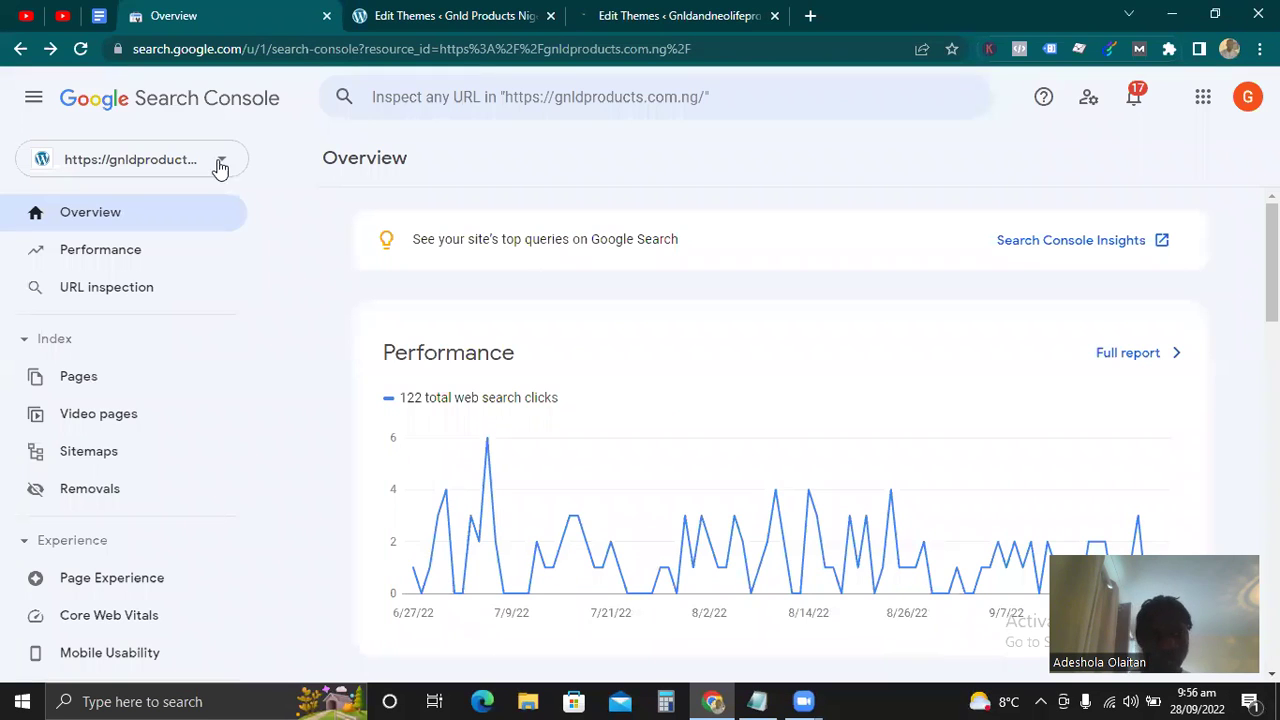
left_click(220, 164)
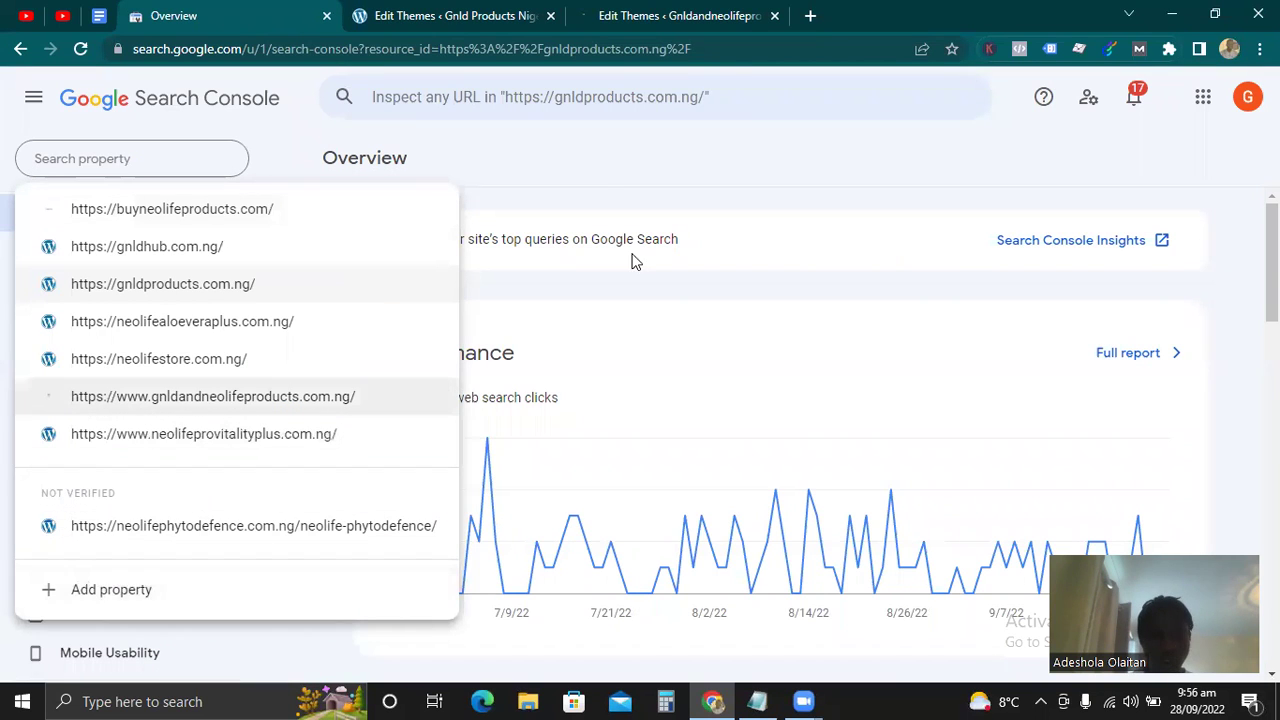
left_click(595, 166)
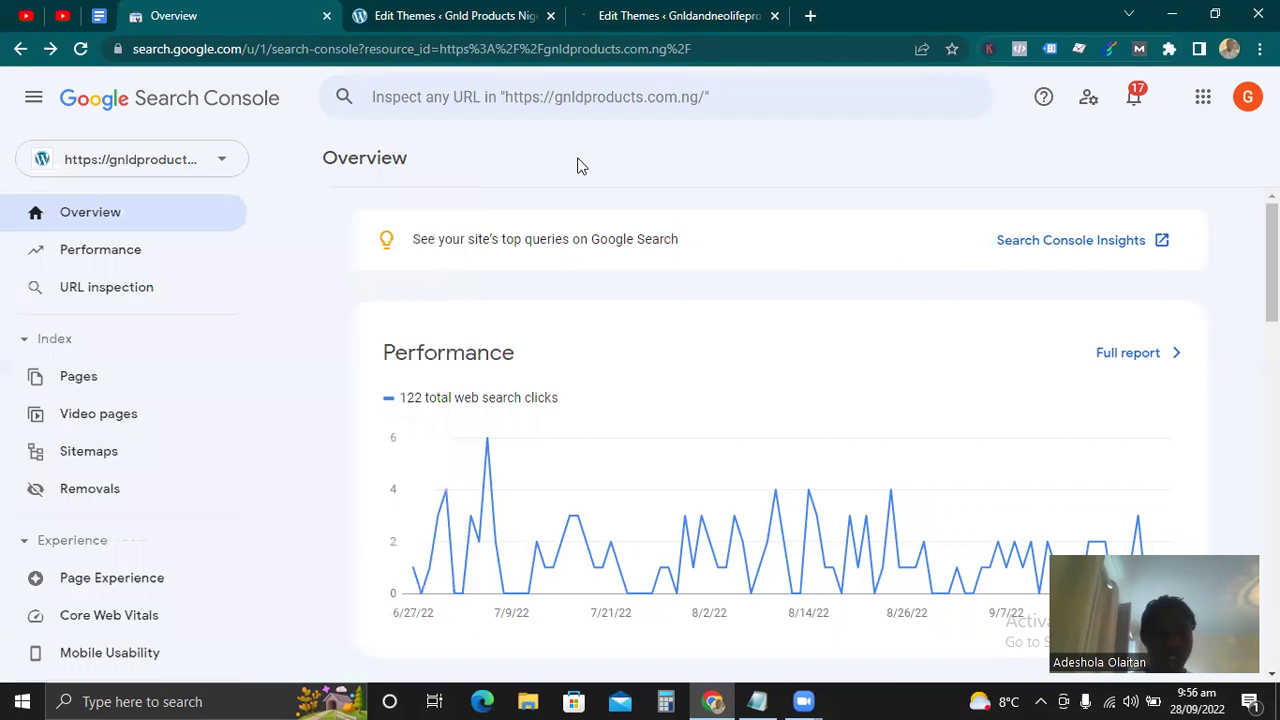
left_click(227, 172)
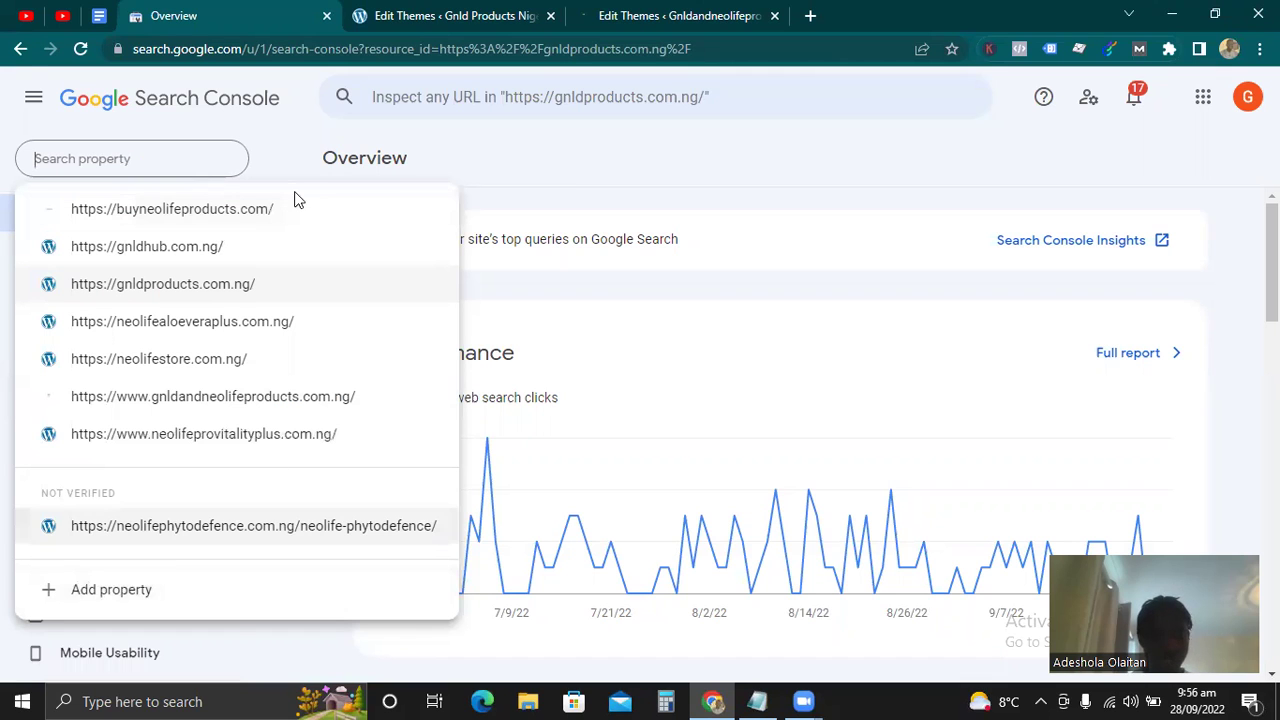
left_click(220, 160)
left_click(220, 160)
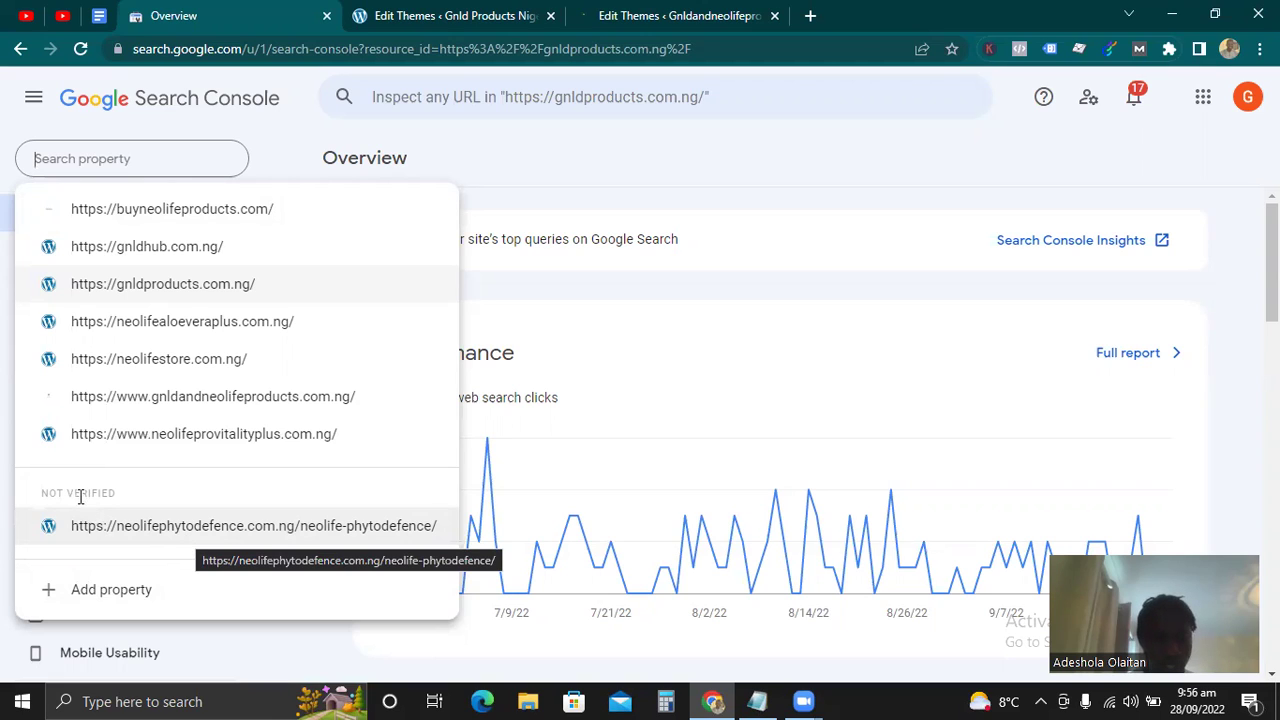
- Open Verify ownership for the phytodefence property and expand the HTML tag method
left_click(238, 528)
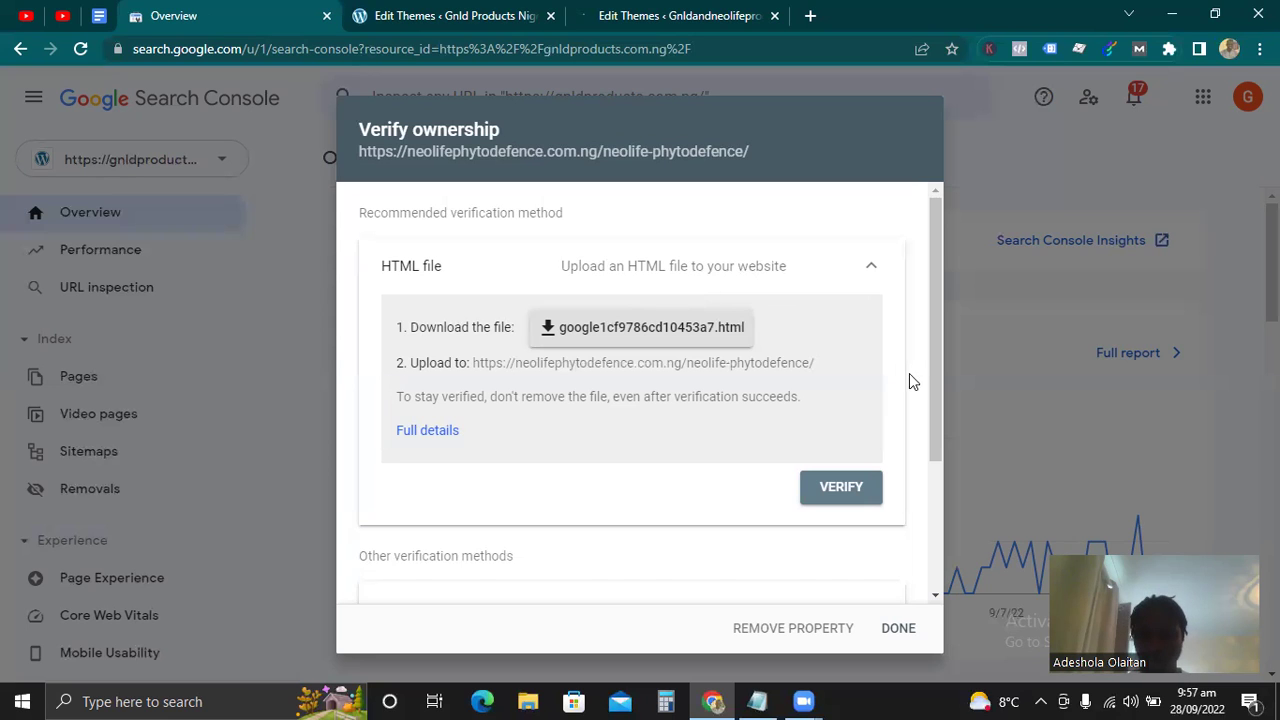
scroll(934, 400, "down", 3)
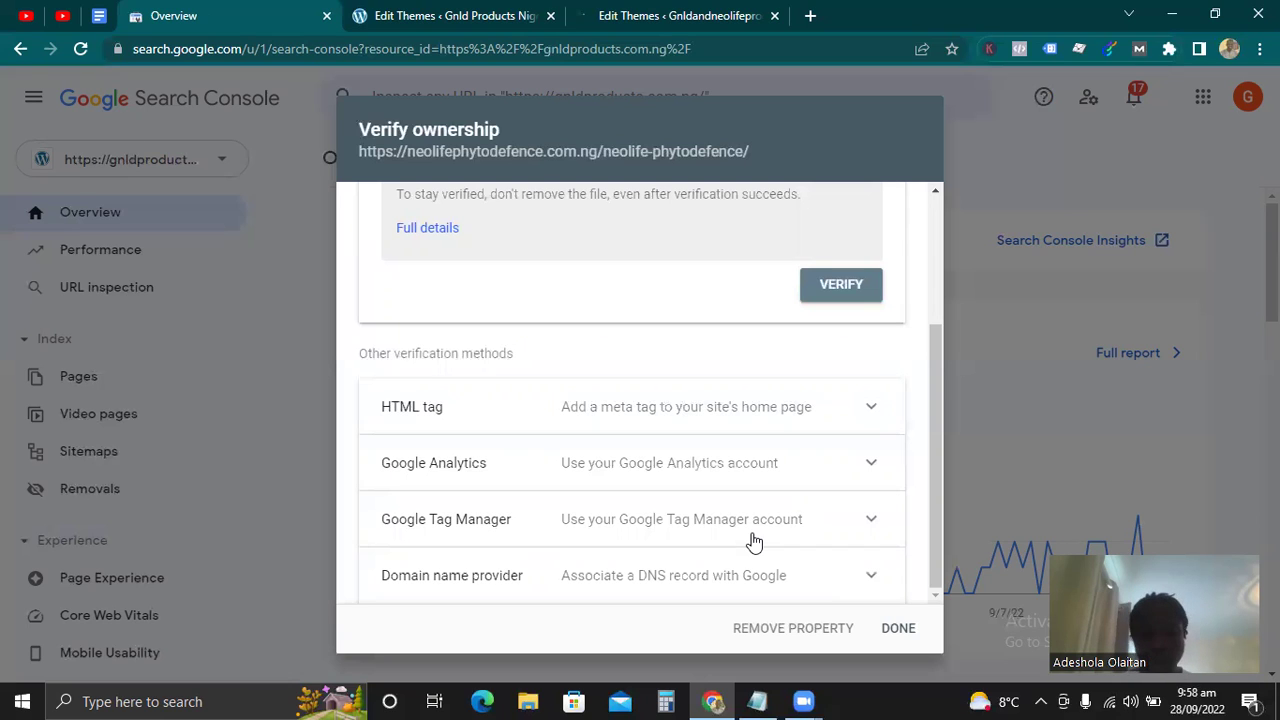
left_click(870, 410)
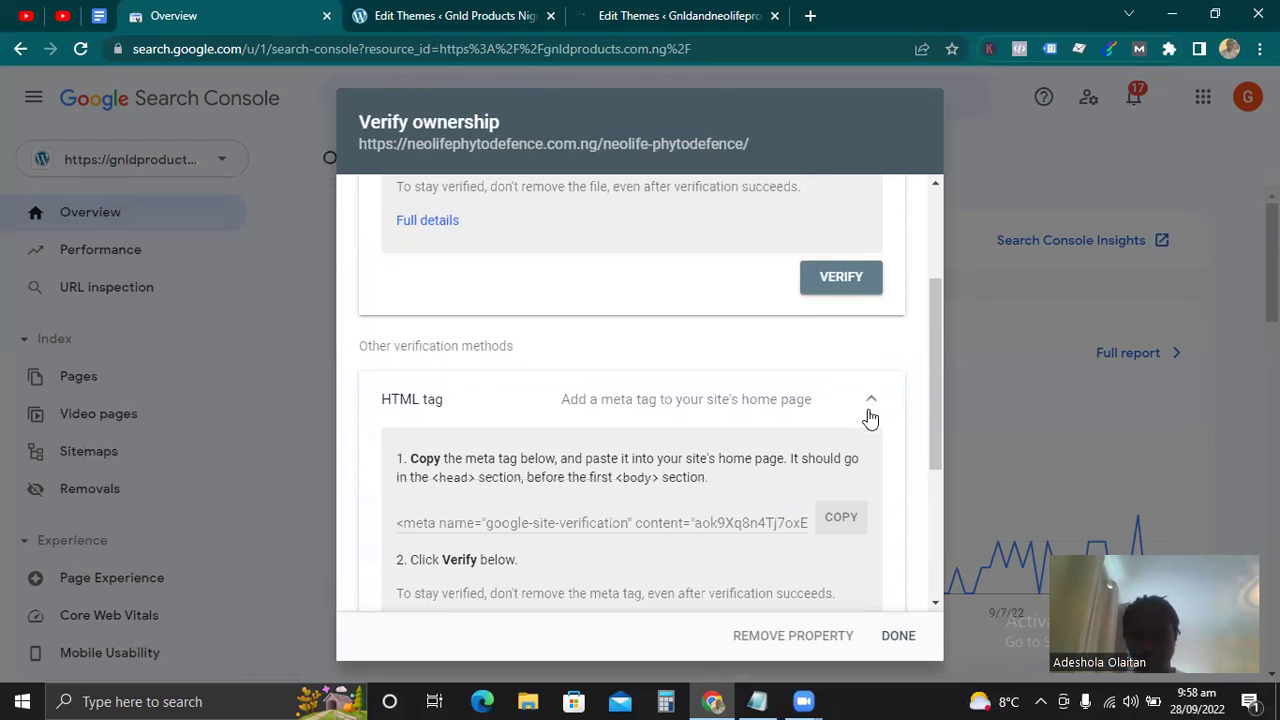
scroll(930, 405, "down", 1)
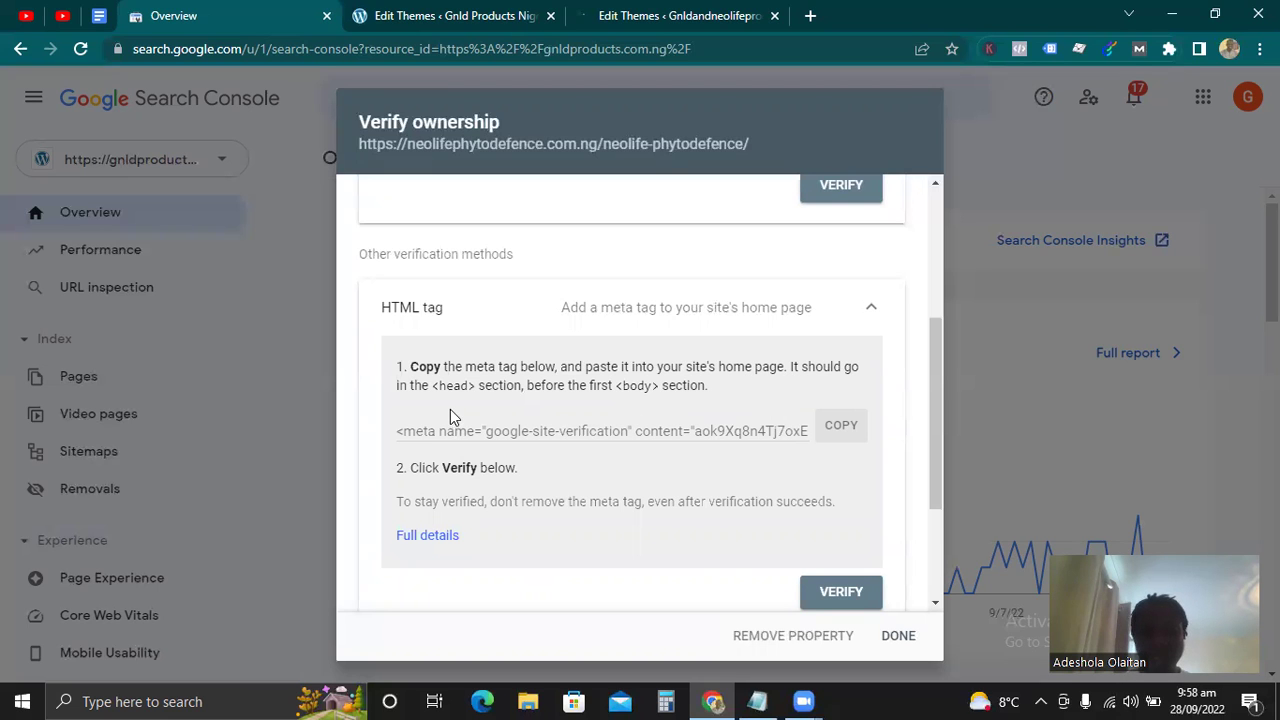
left_click(674, 14)
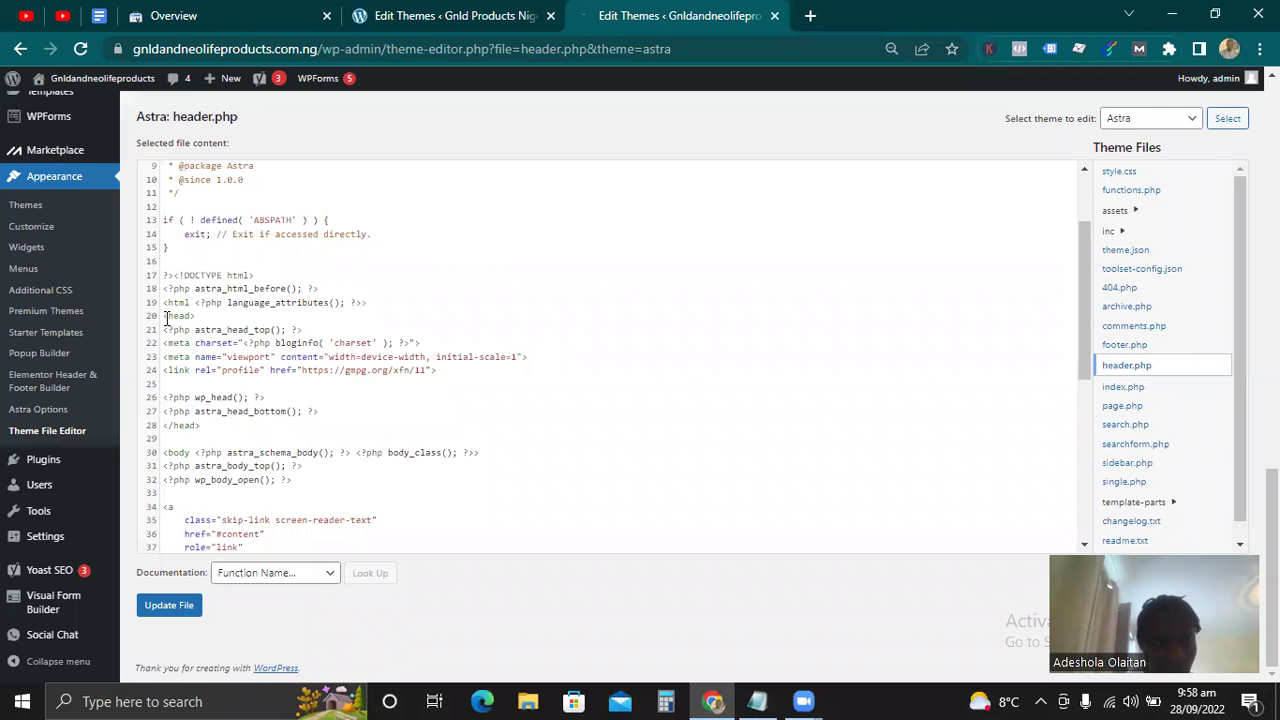
- Set the cursor at header.php's body line and copy the HTML-tag verification meta tag
left_click(167, 458)
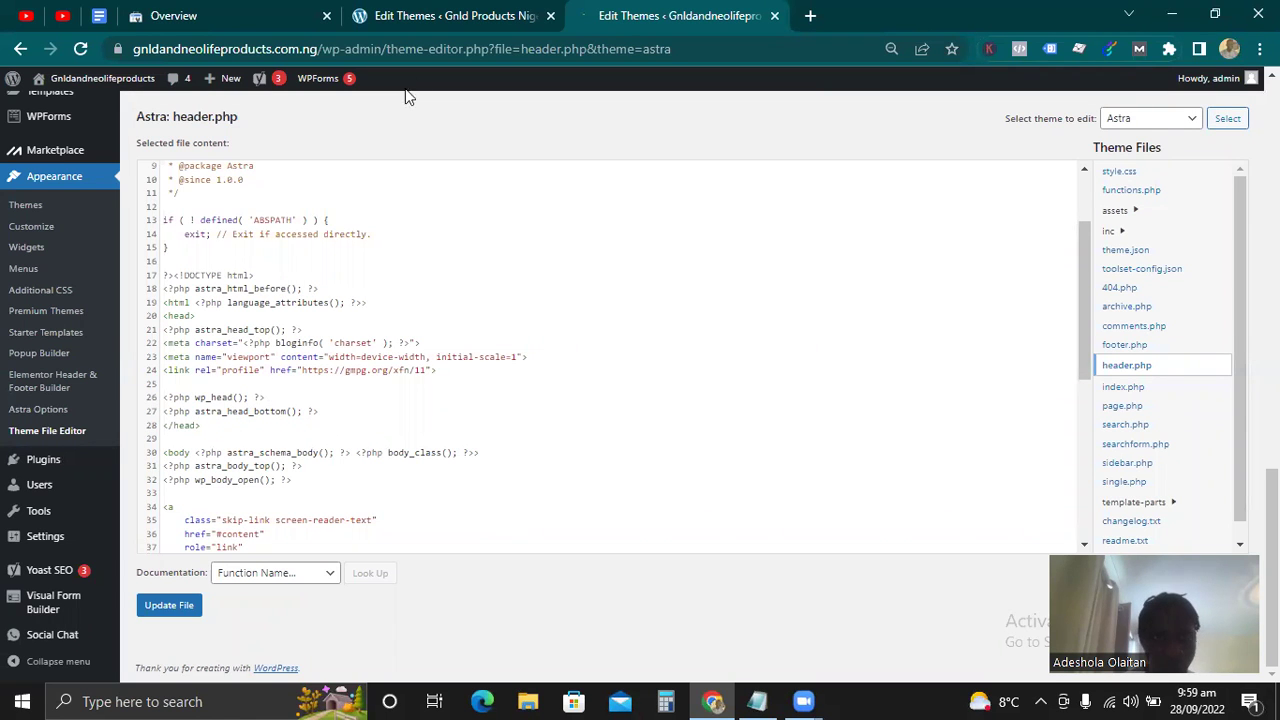
left_click(212, 26)
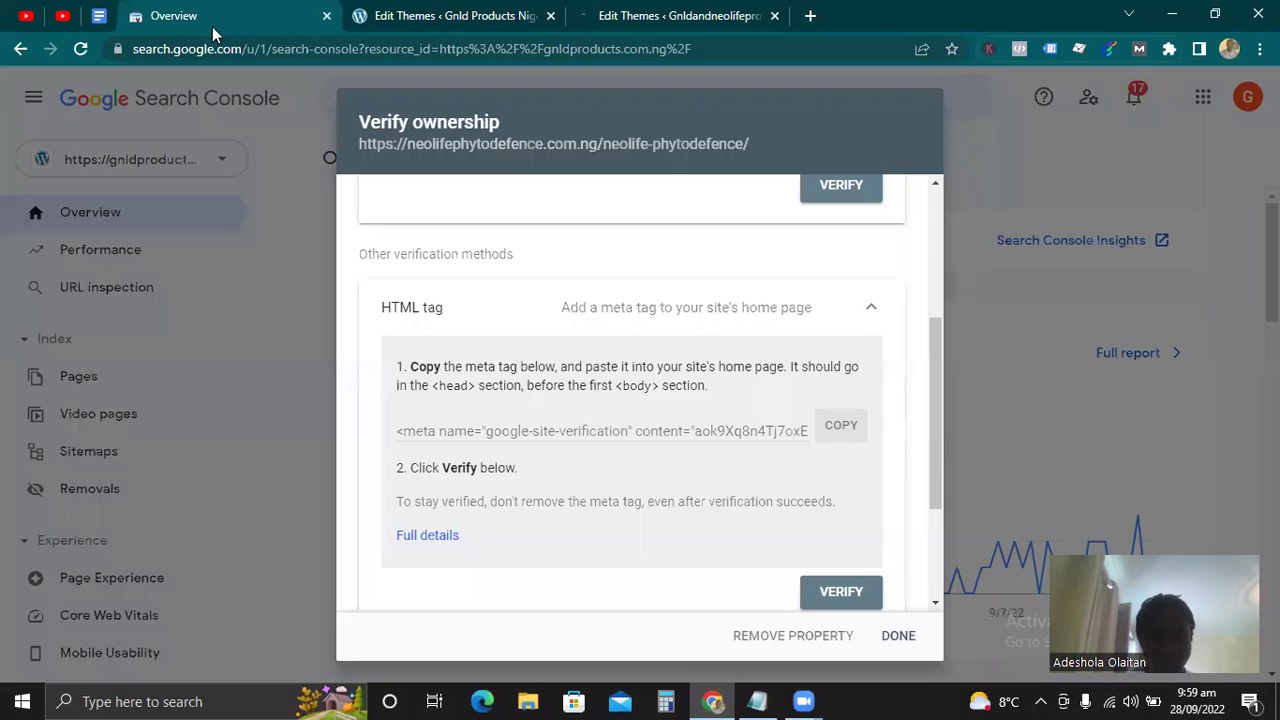
left_click(840, 428)
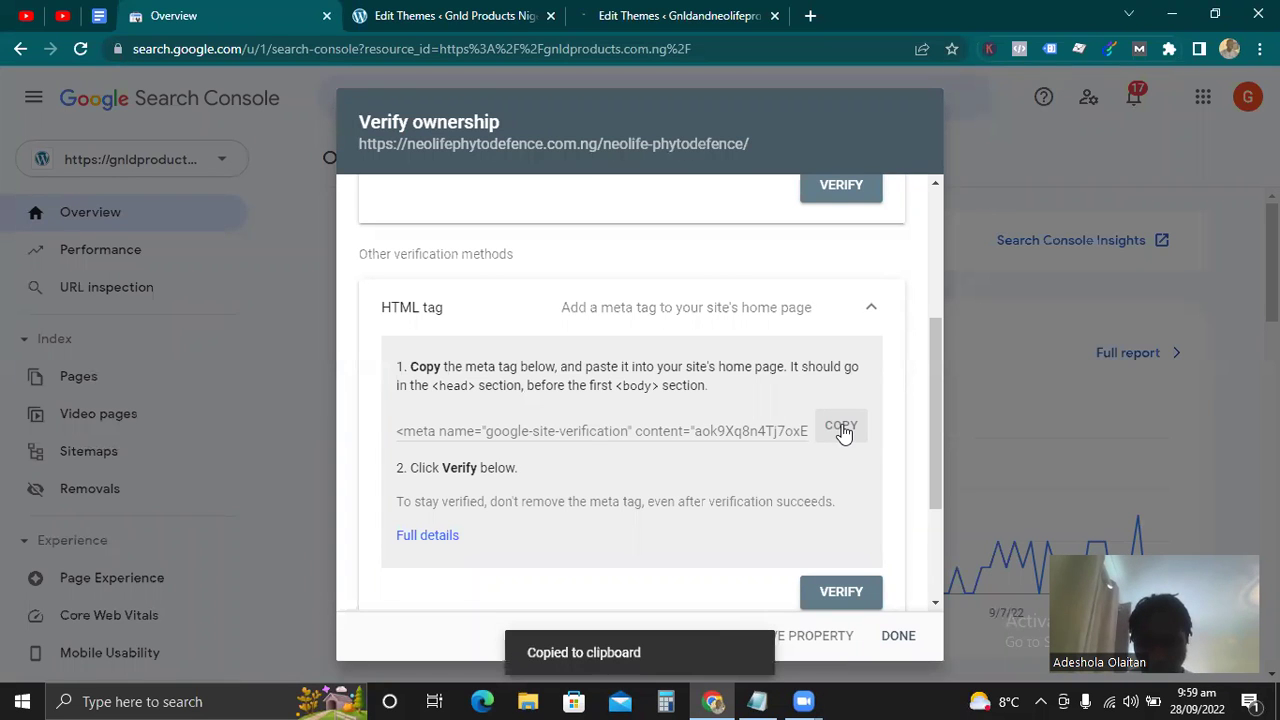
left_click(630, 19)
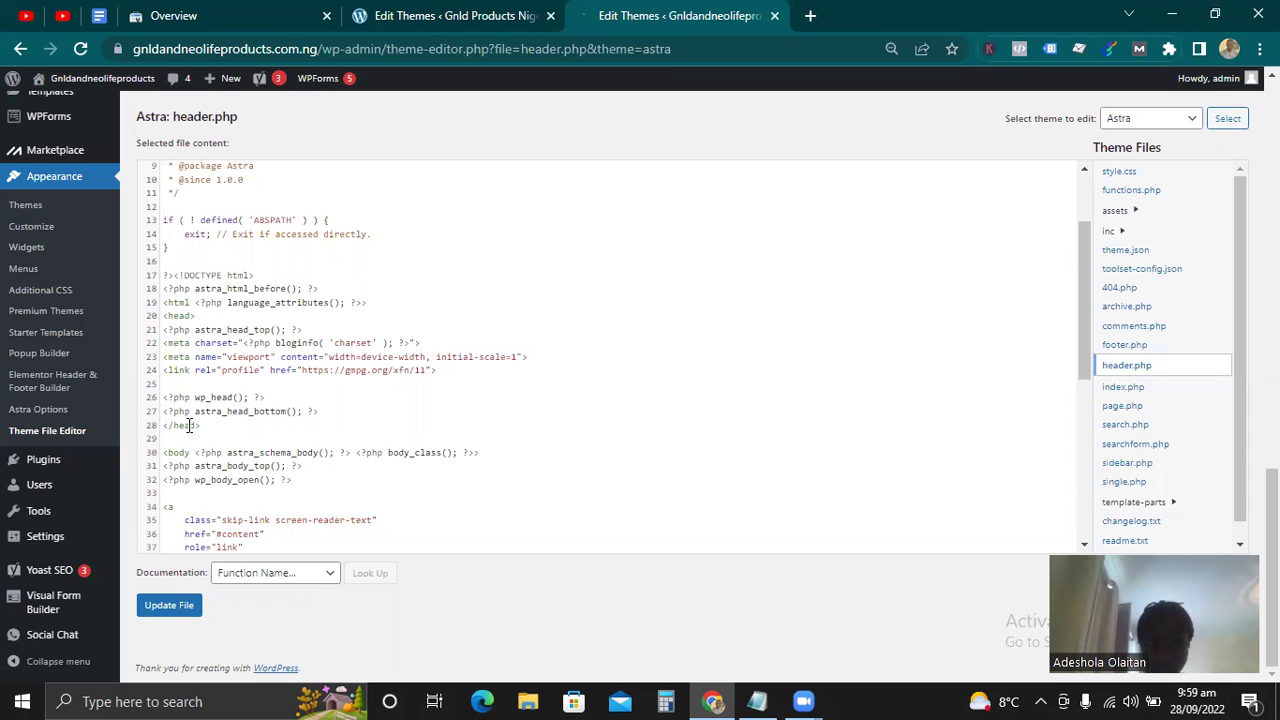
left_click(236, 20)
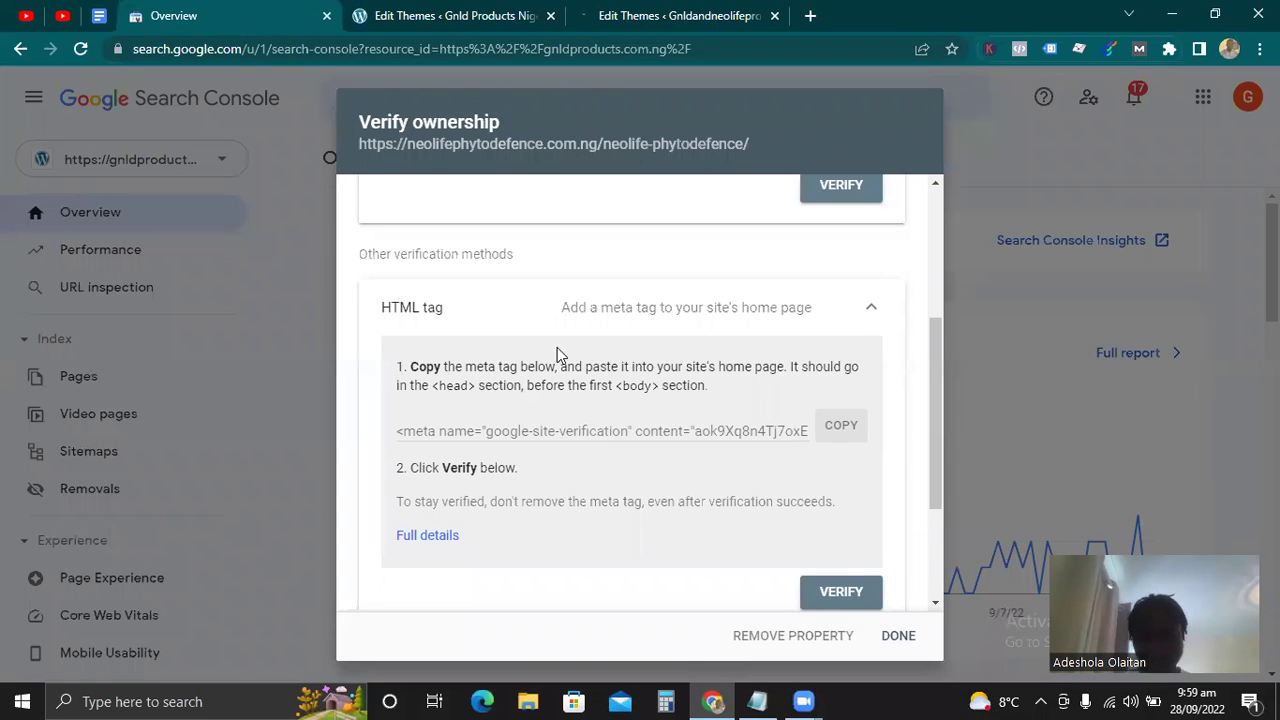
- Open a new tab and copy the unverified property's URL from the Verify ownership dialog
left_click(809, 15)
type("neoli")
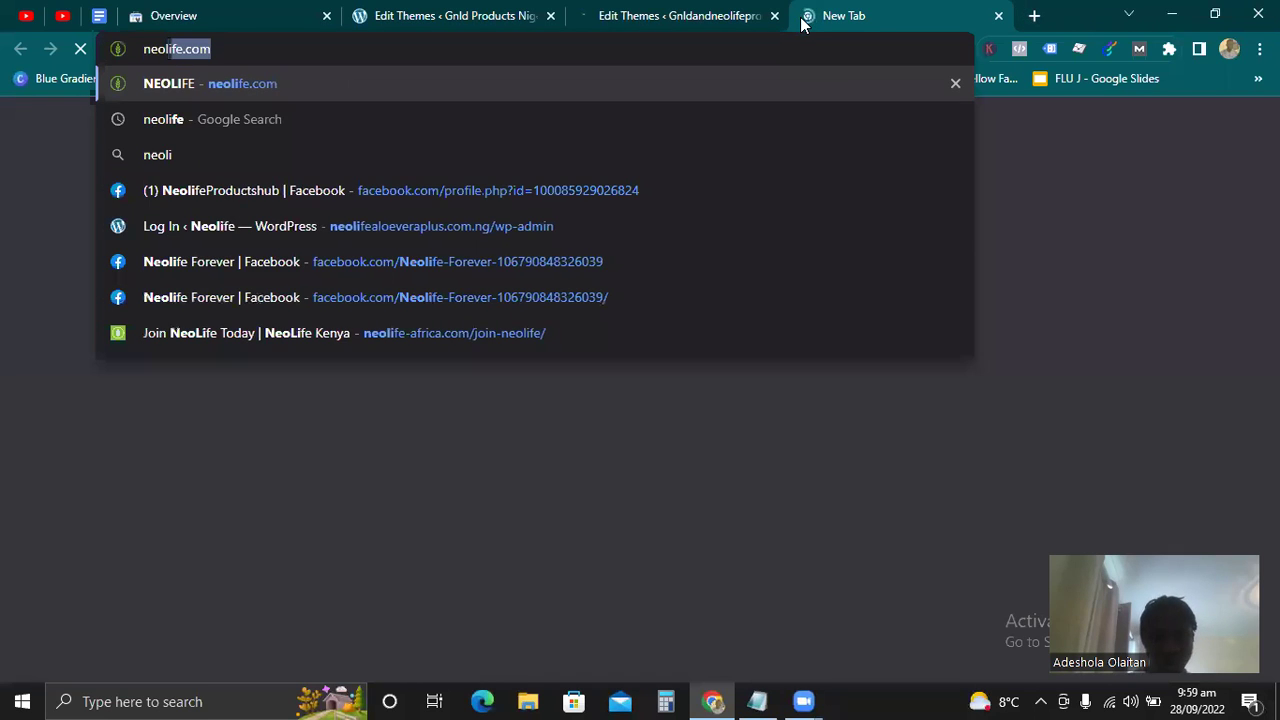
type("feph")
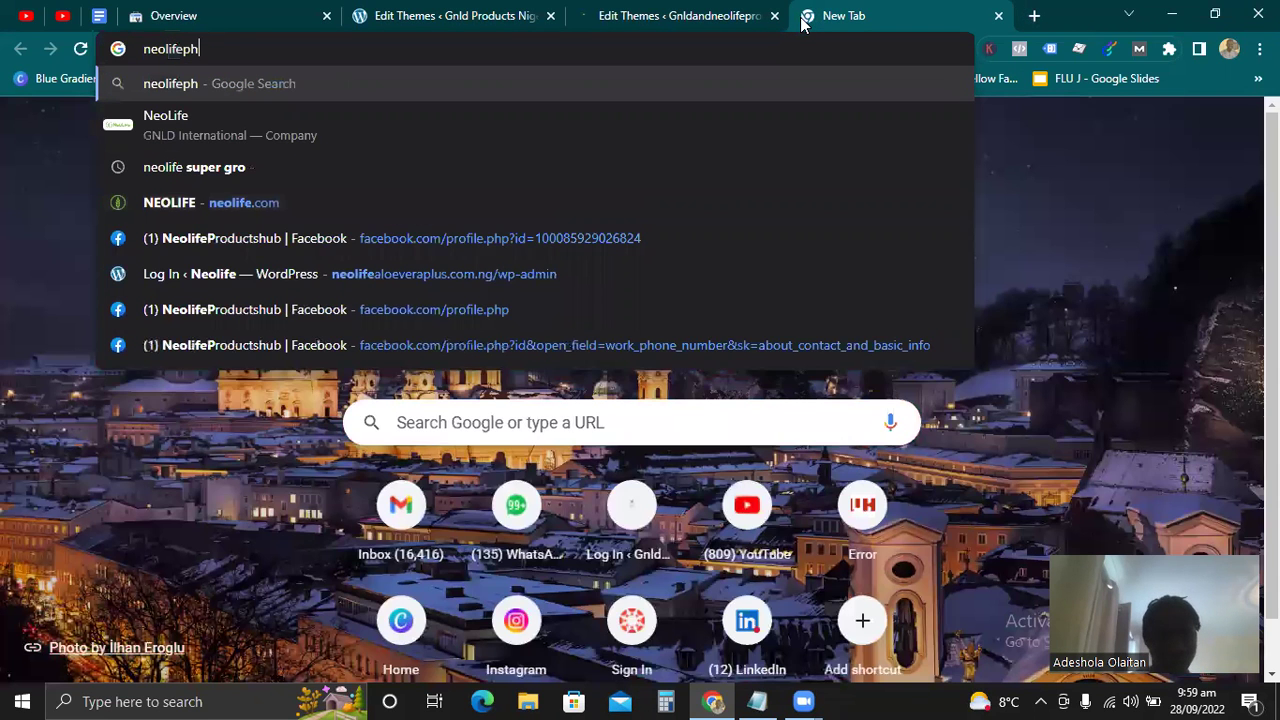
key("BackSpace")
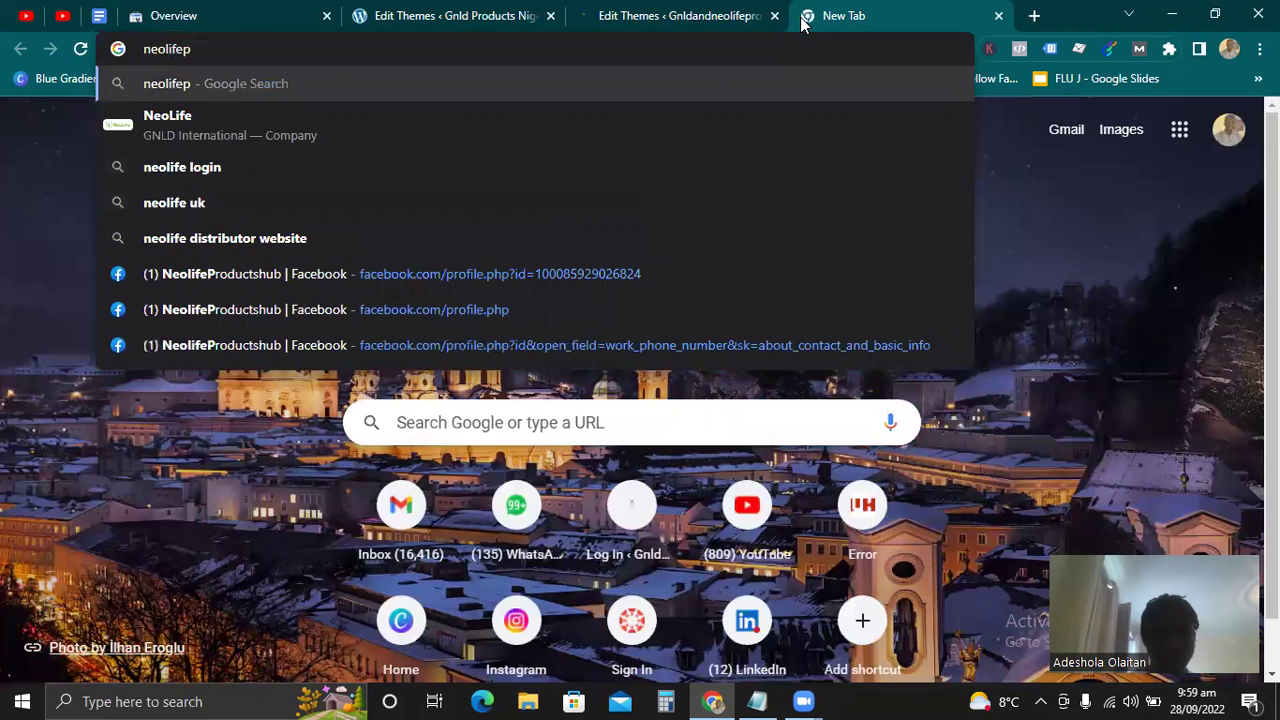
left_click(265, 22)
left_click_drag(359, 141, 750, 156)
key("ctrl+c")
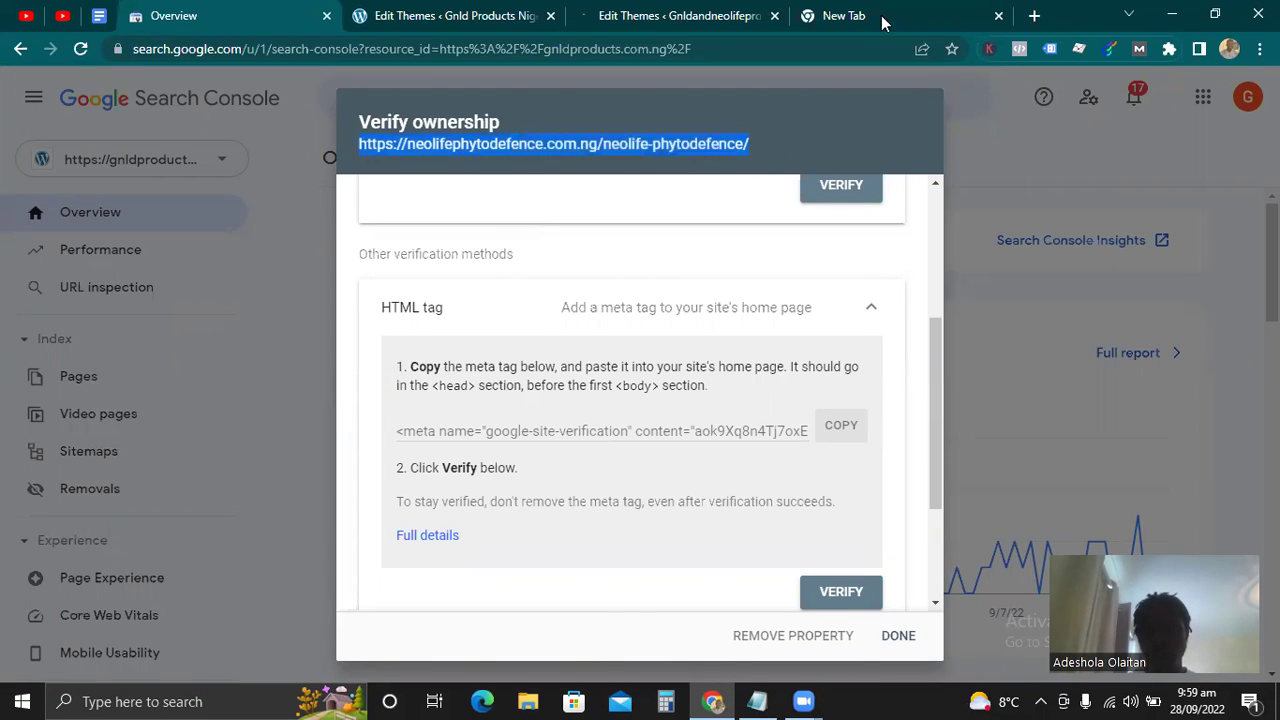
left_click(880, 17)
key("ctrl+v")
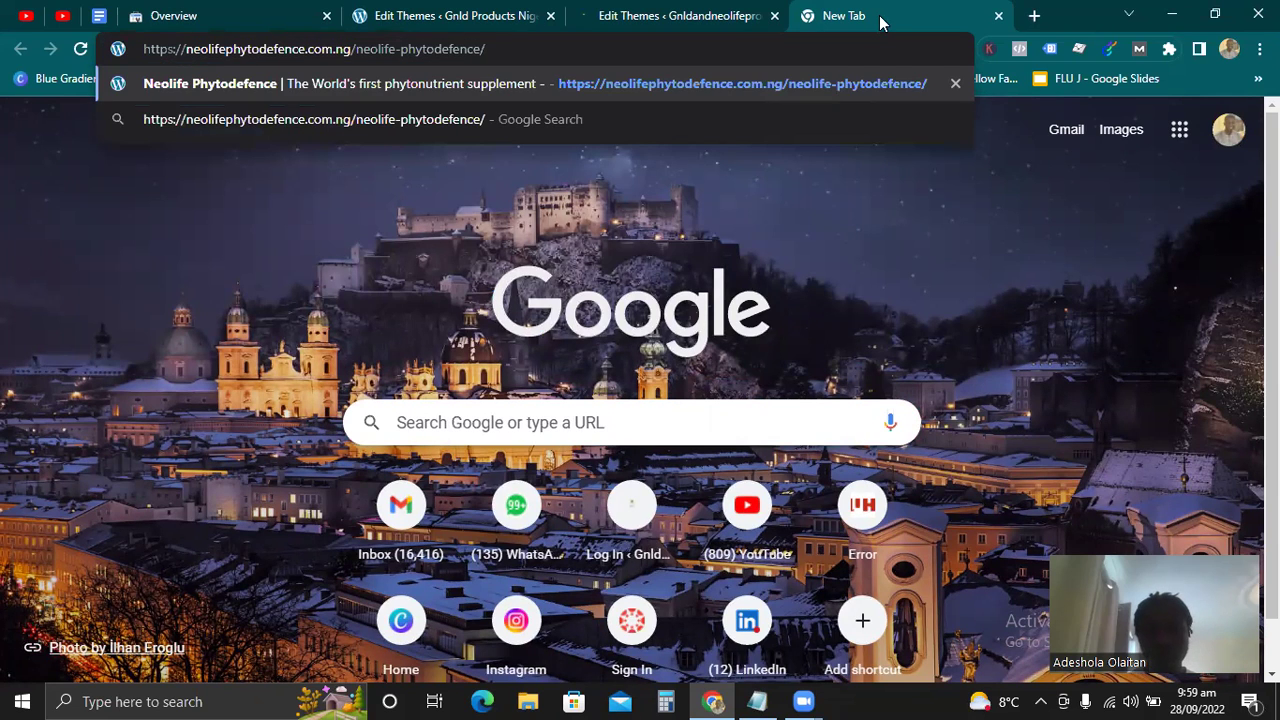
type("w")
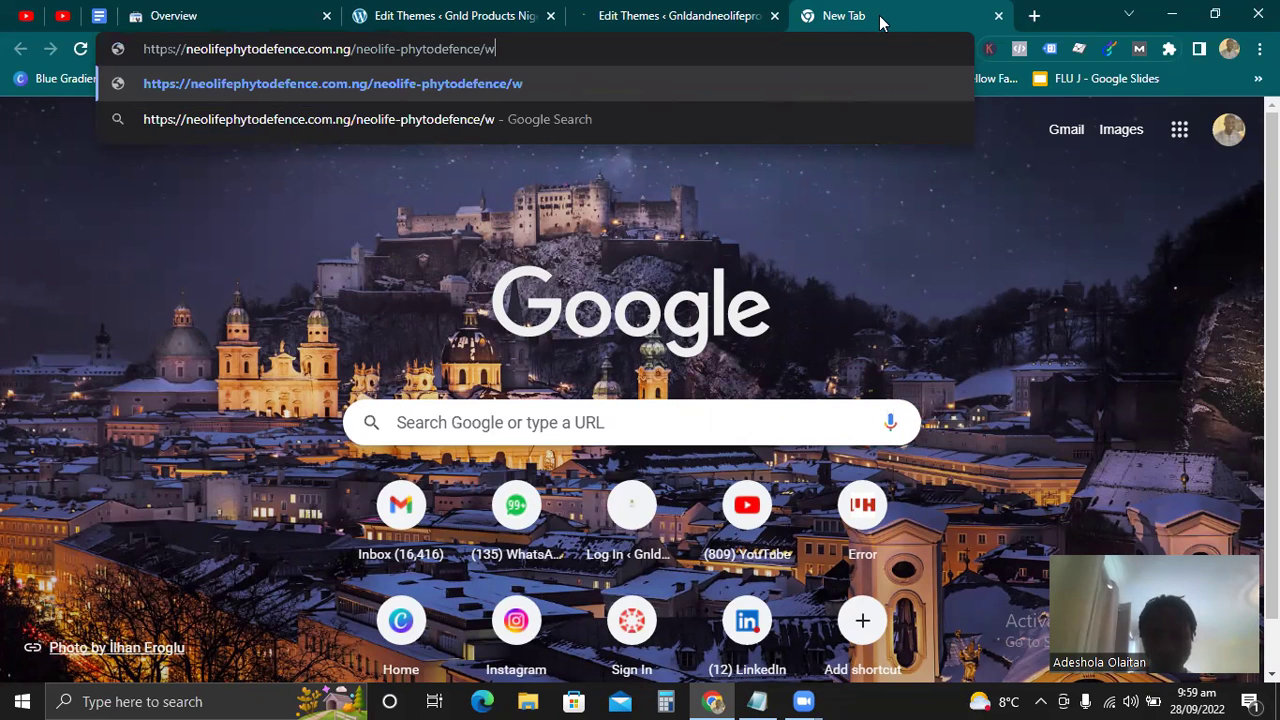
type("-p")
key("BackSpace")
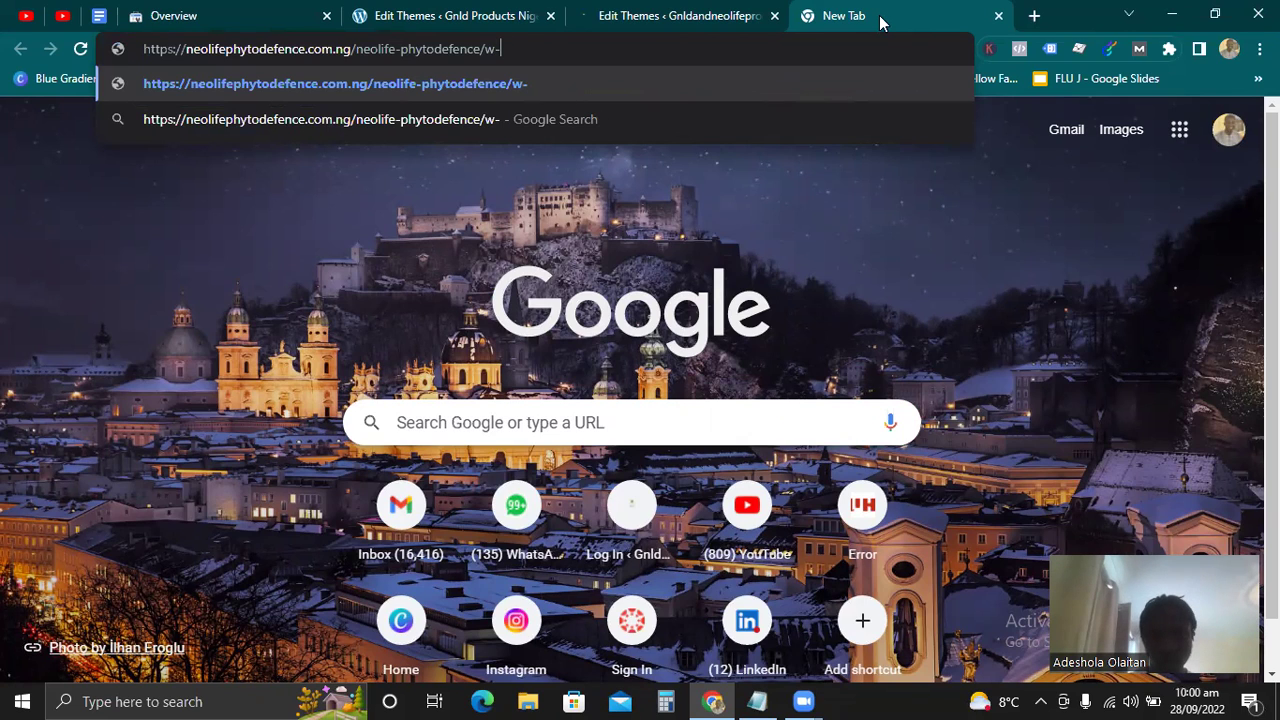
key("BackSpace")
key("BackSpace")
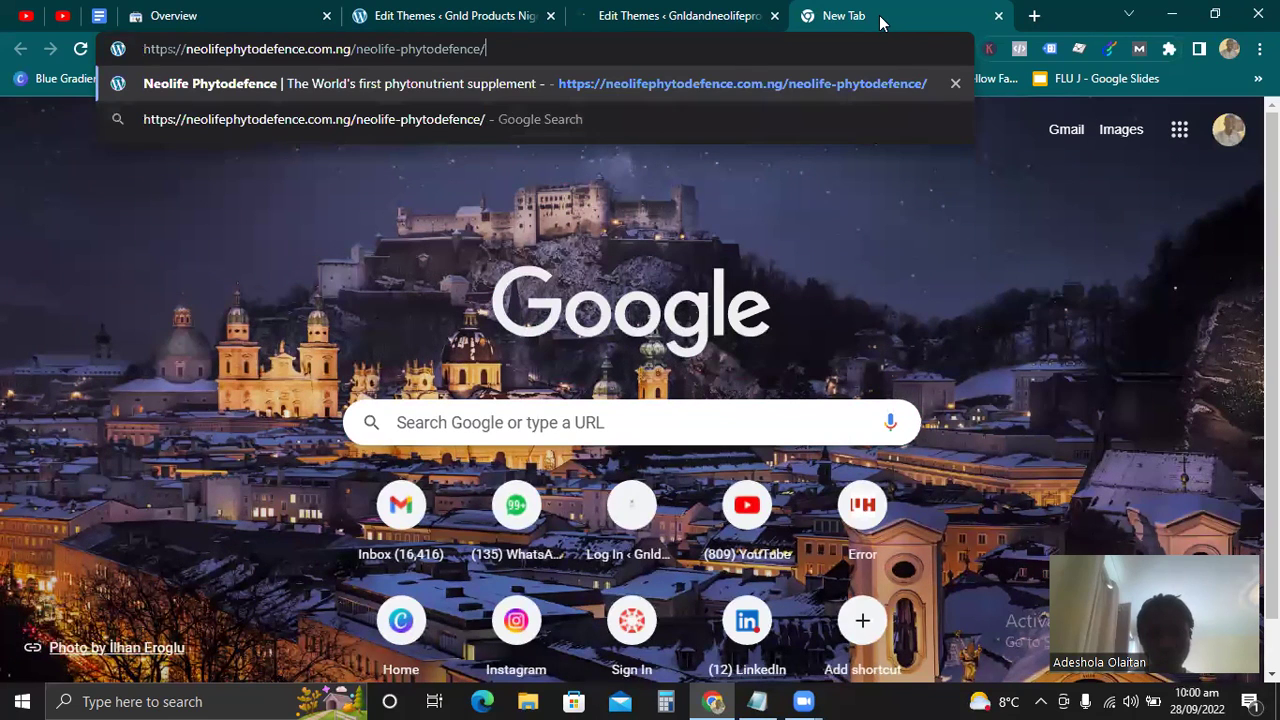
key("Return")
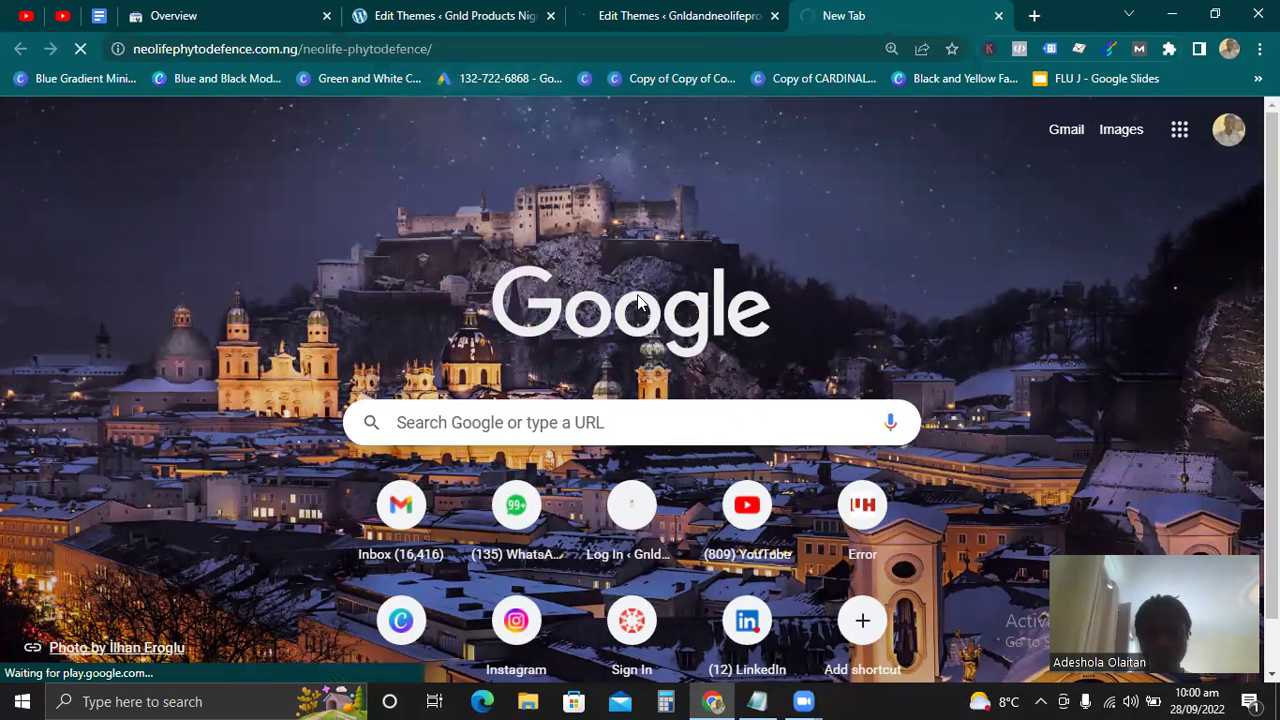